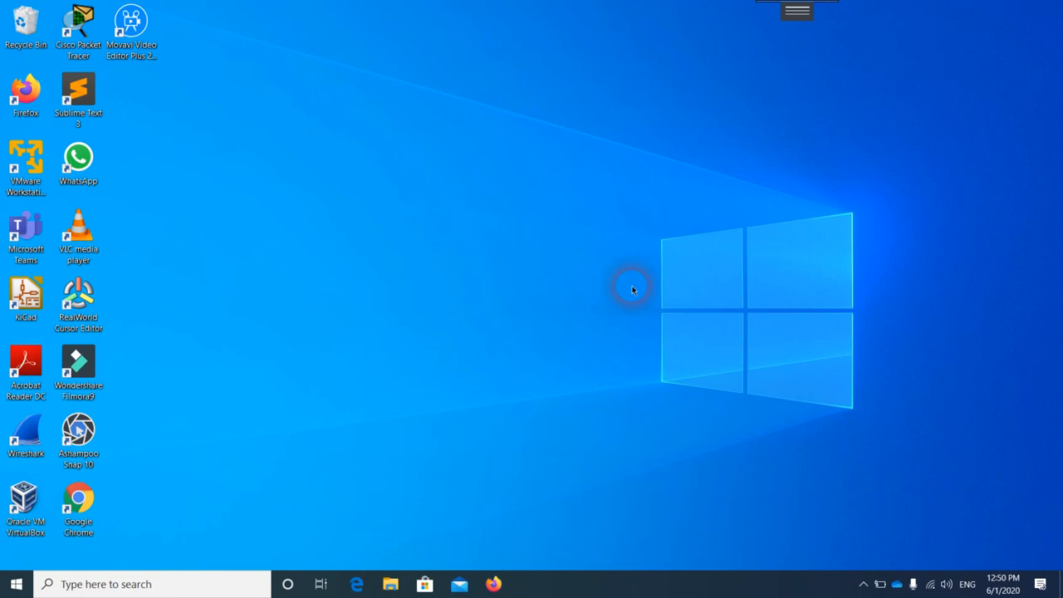
# - Open a maximized File Explorer window and browse to the Windows folder on Local Disk (C:)
pyautogui.press('super+e')
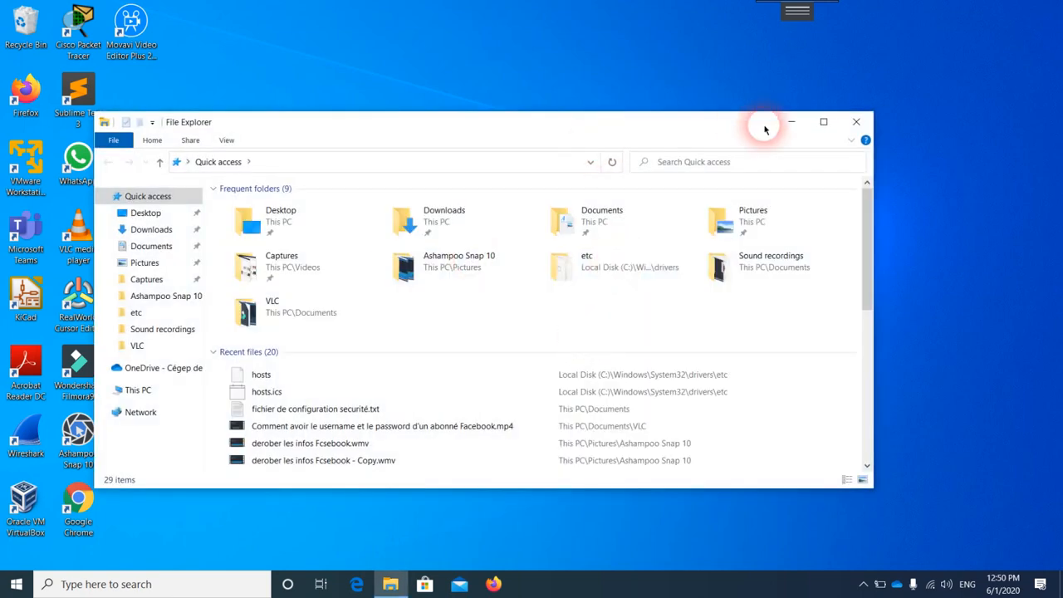
pyautogui.click(822, 123)
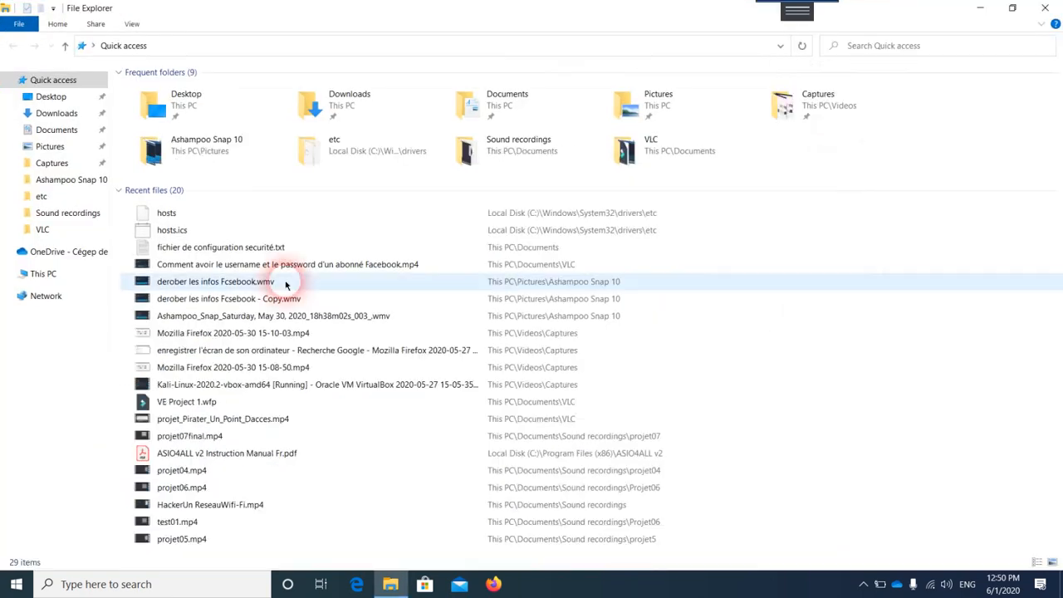
pyautogui.click(50, 279)
pyautogui.click(249, 201)
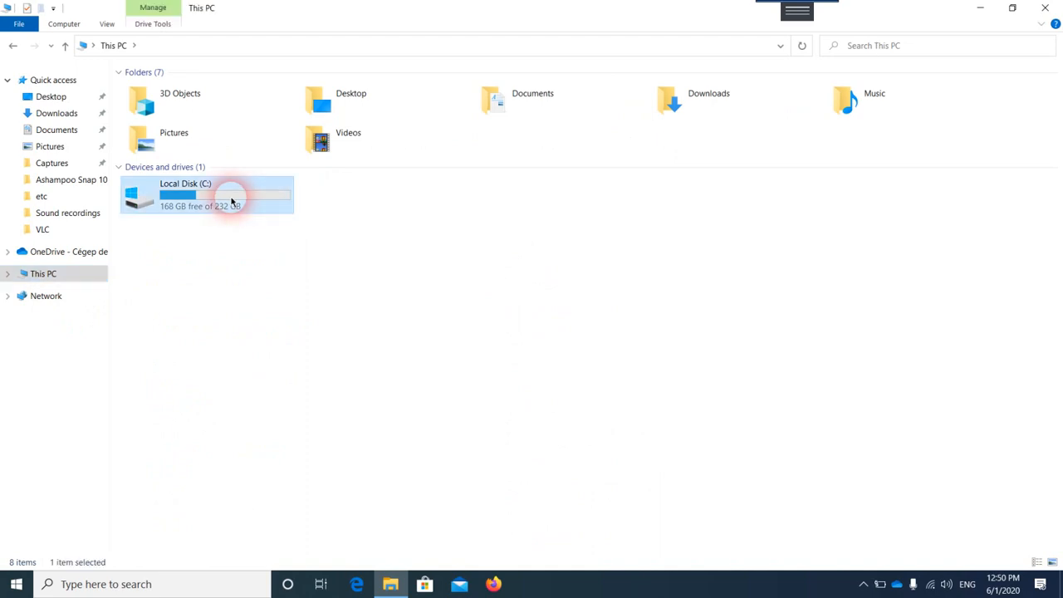
pyautogui.doubleClick(232, 201)
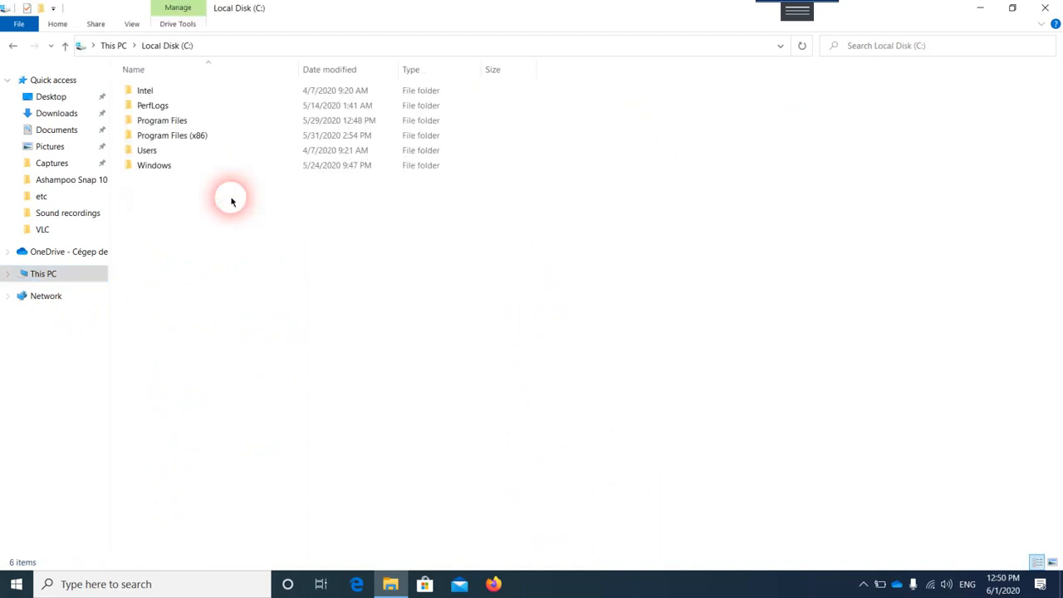
pyautogui.doubleClick(198, 172)
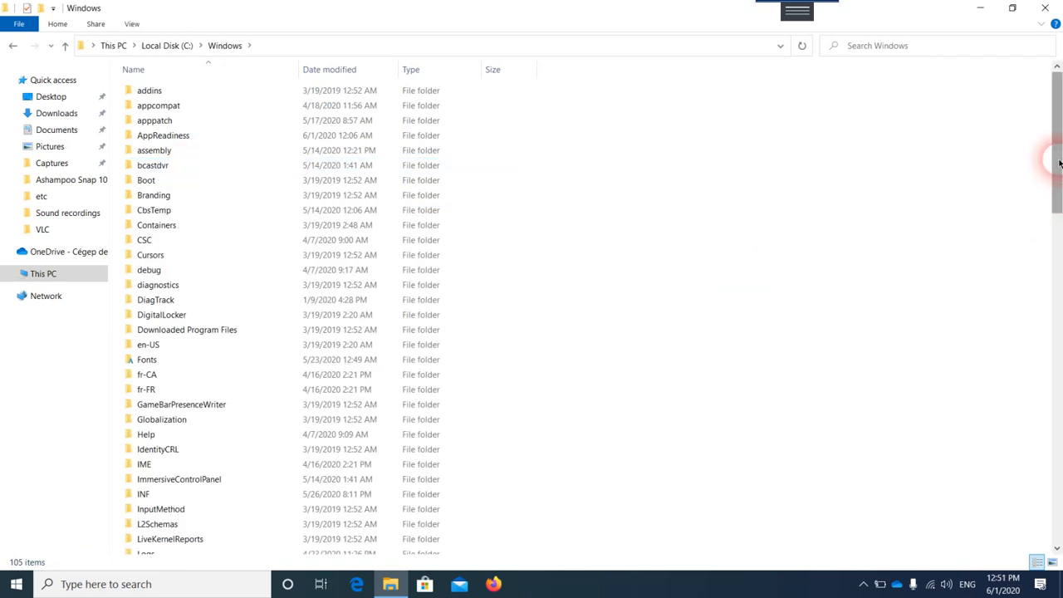
# - Go into the System32\drivers\etc folder inside the Windows folder
pyautogui.moveTo(1058, 162); pyautogui.dragTo(1054, 408)
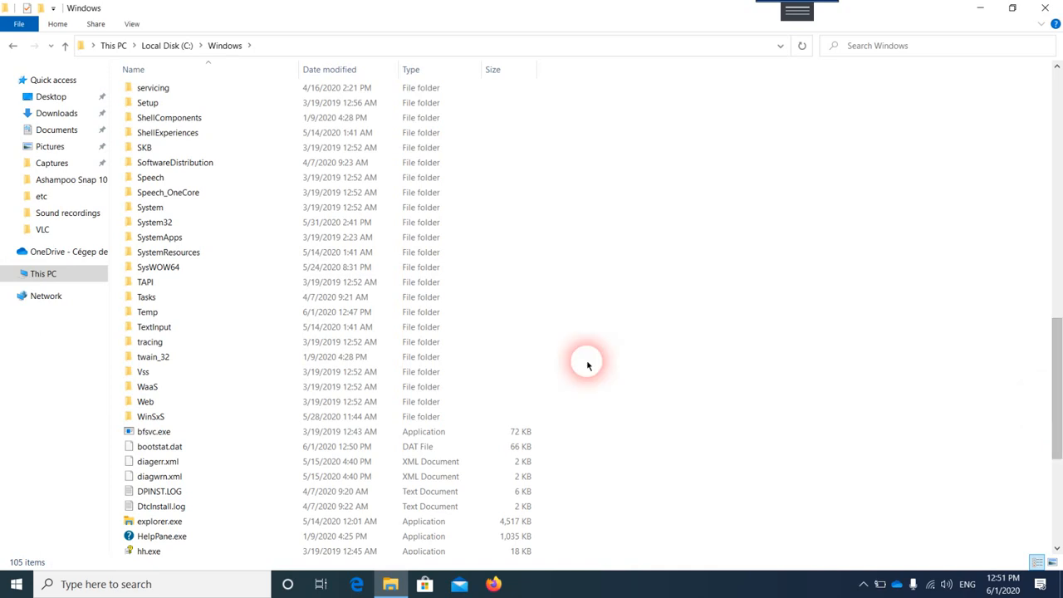
pyautogui.doubleClick(179, 222)
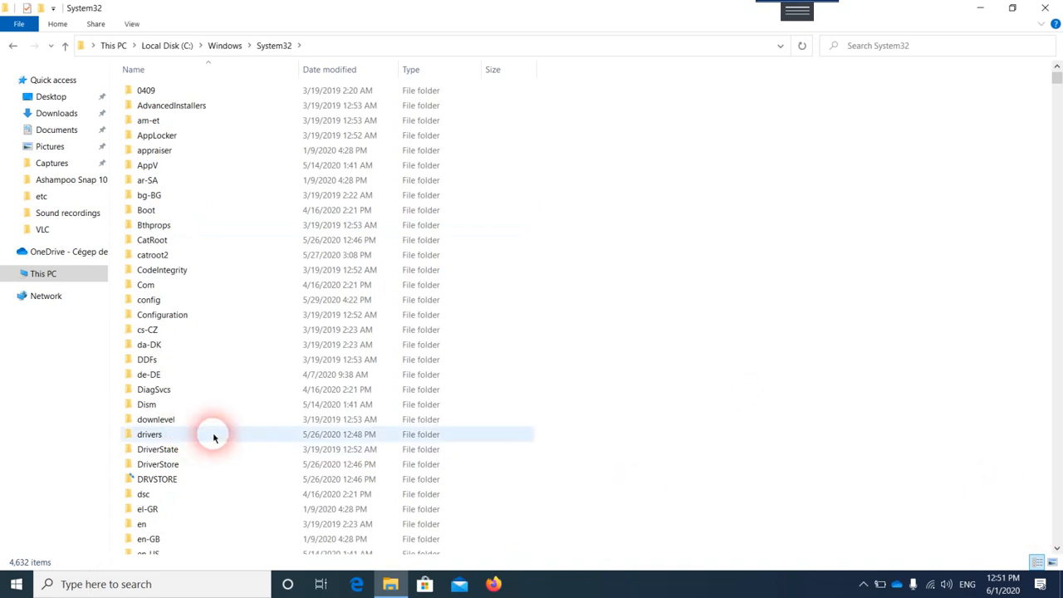
pyautogui.moveTo(201, 440)
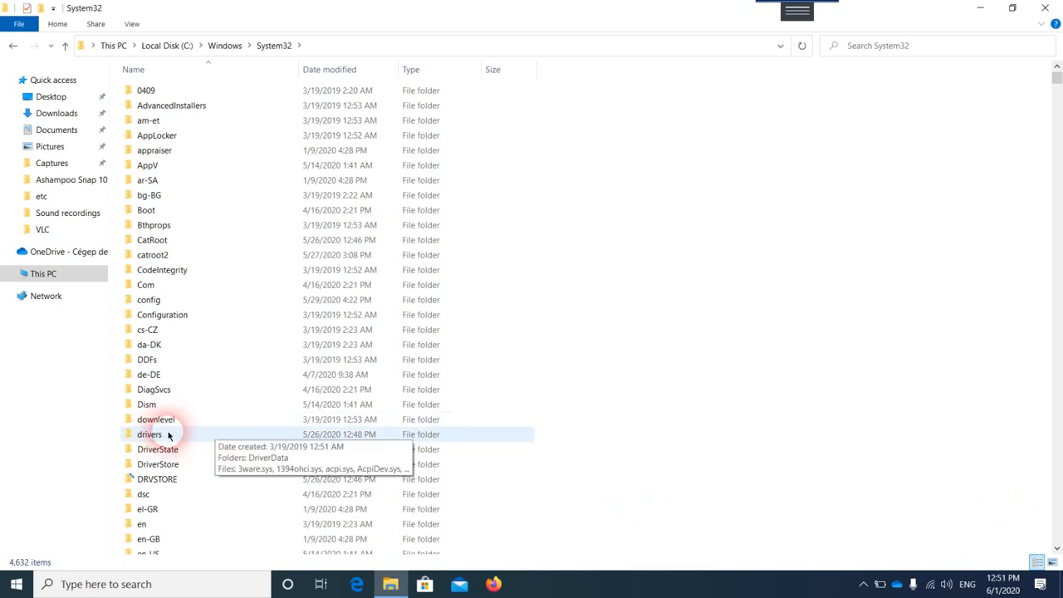
pyautogui.doubleClick(172, 441)
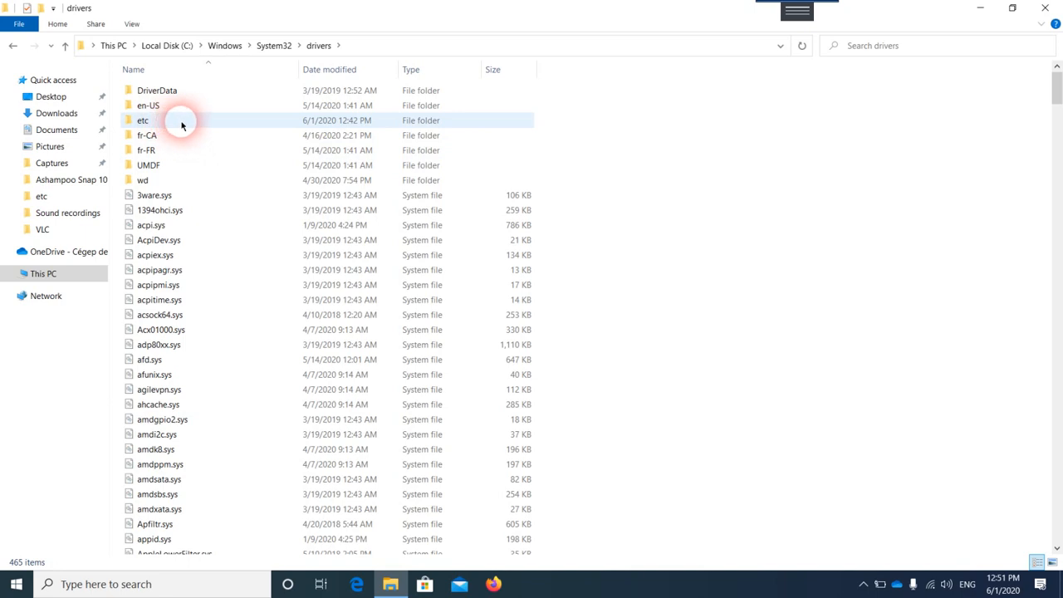
pyautogui.moveTo(197, 121)
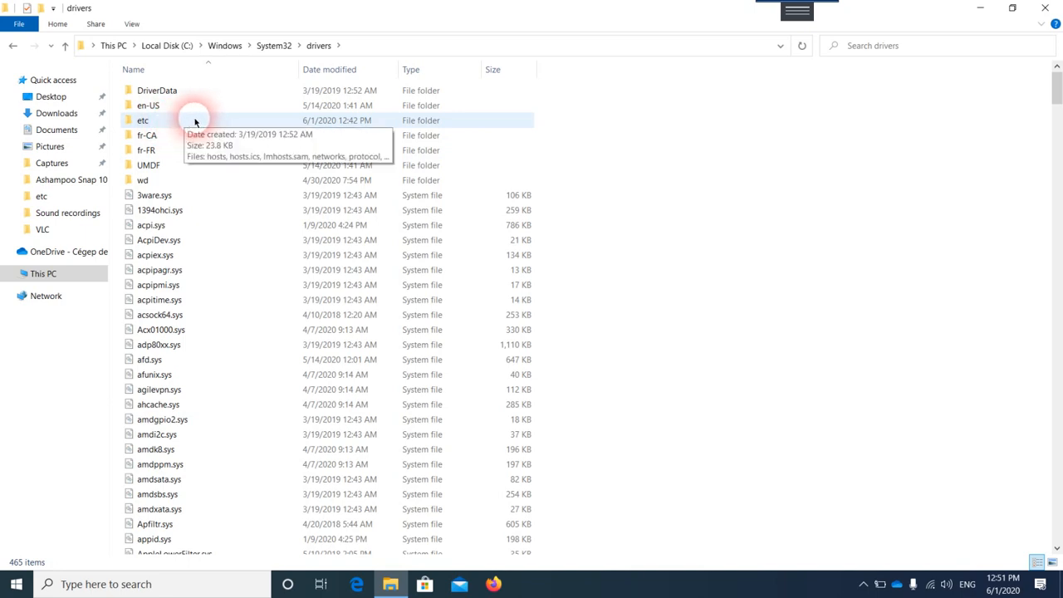
pyautogui.doubleClick(197, 122)
# - Restore the folder window to a smaller size and copy the hosts file from etc to the desktop
pyautogui.moveTo(518, 12); pyautogui.dragTo(667, 134)
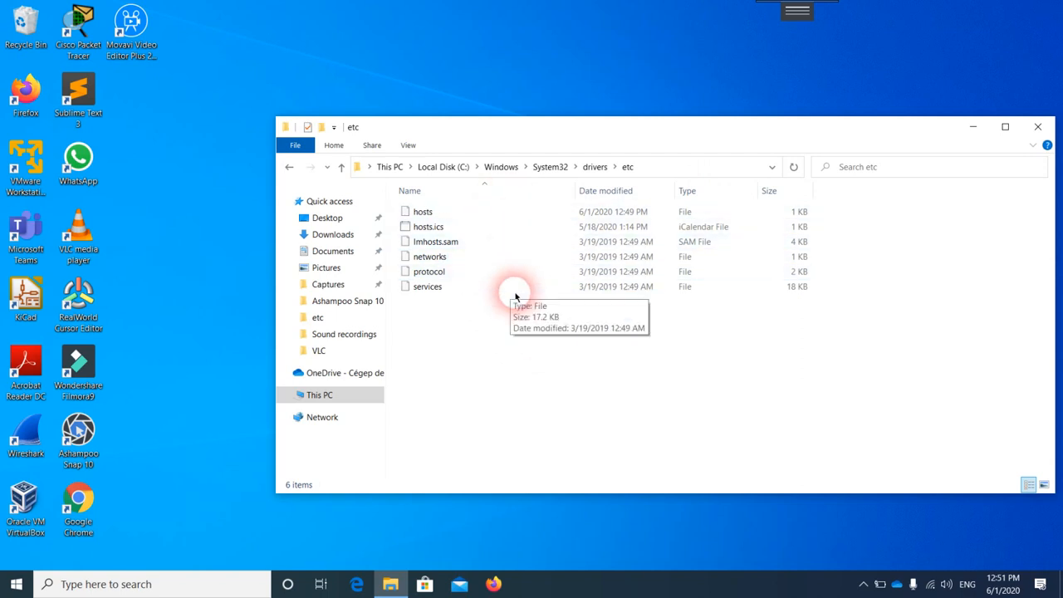
pyautogui.rightClick(490, 212)
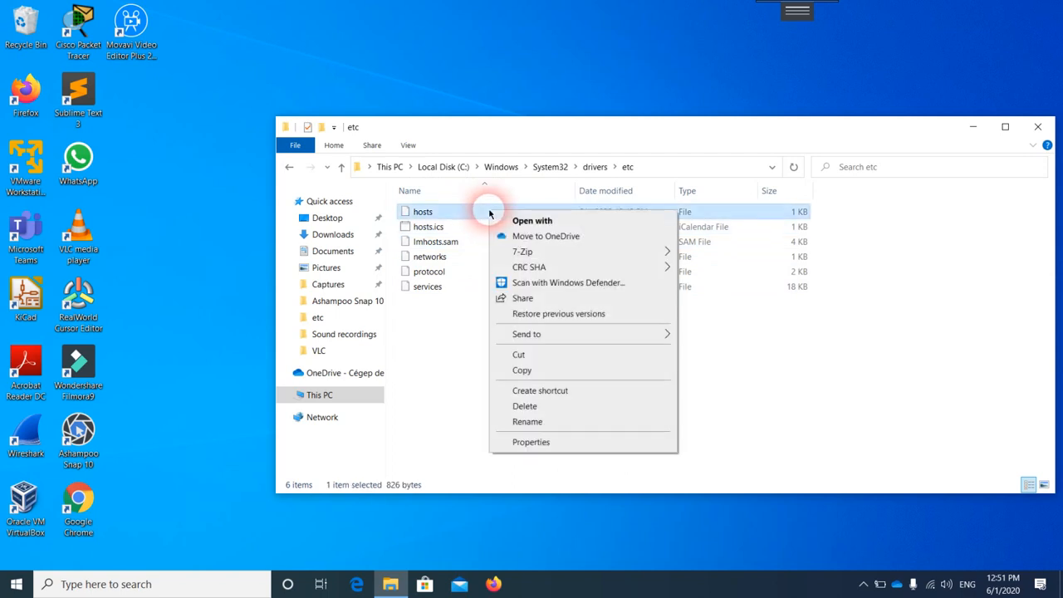
pyautogui.click(539, 373)
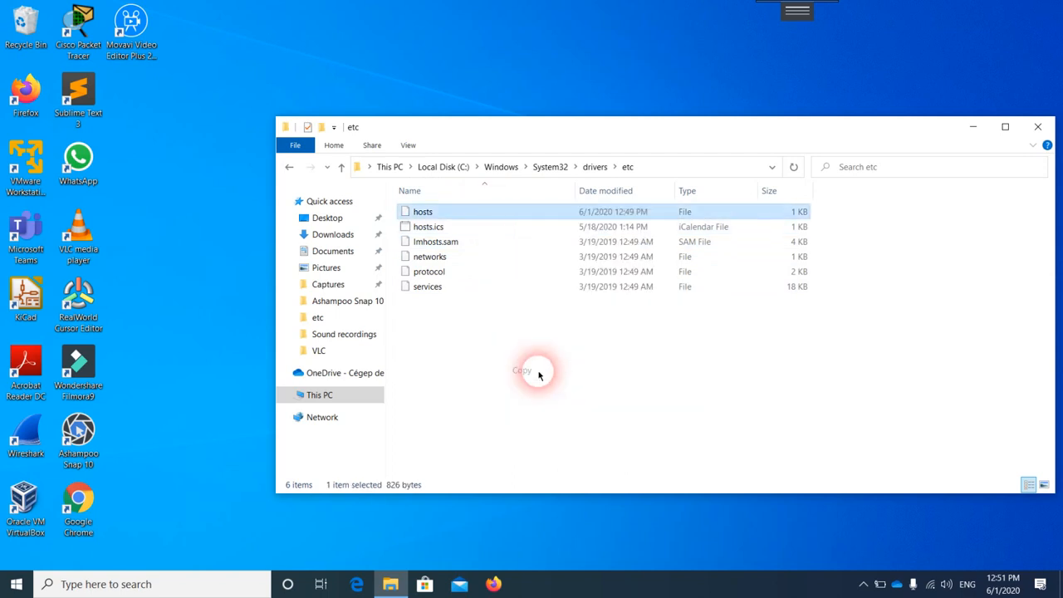
pyautogui.rightClick(149, 105)
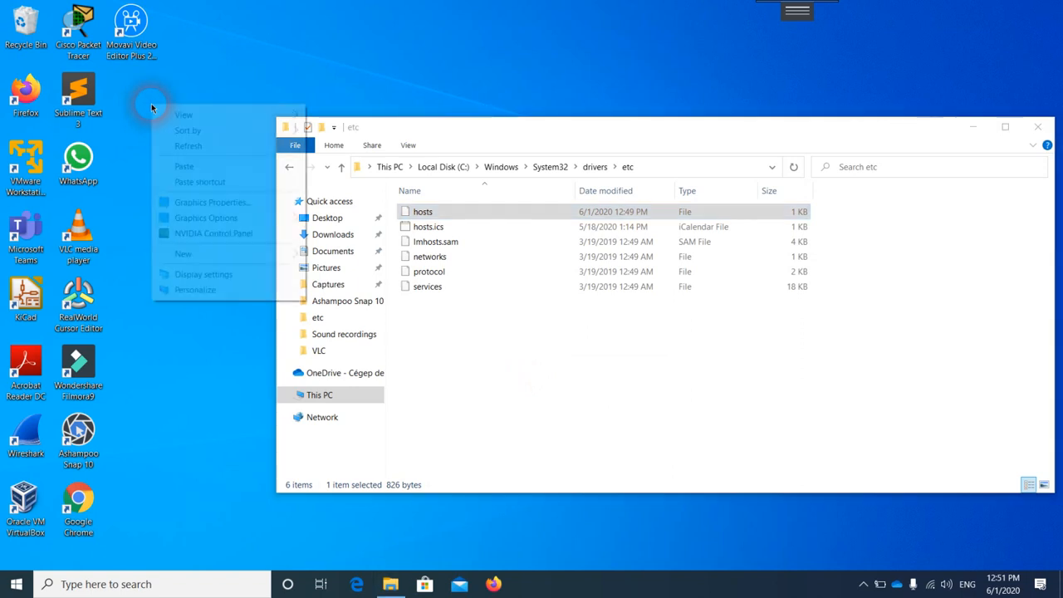
pyautogui.click(192, 170)
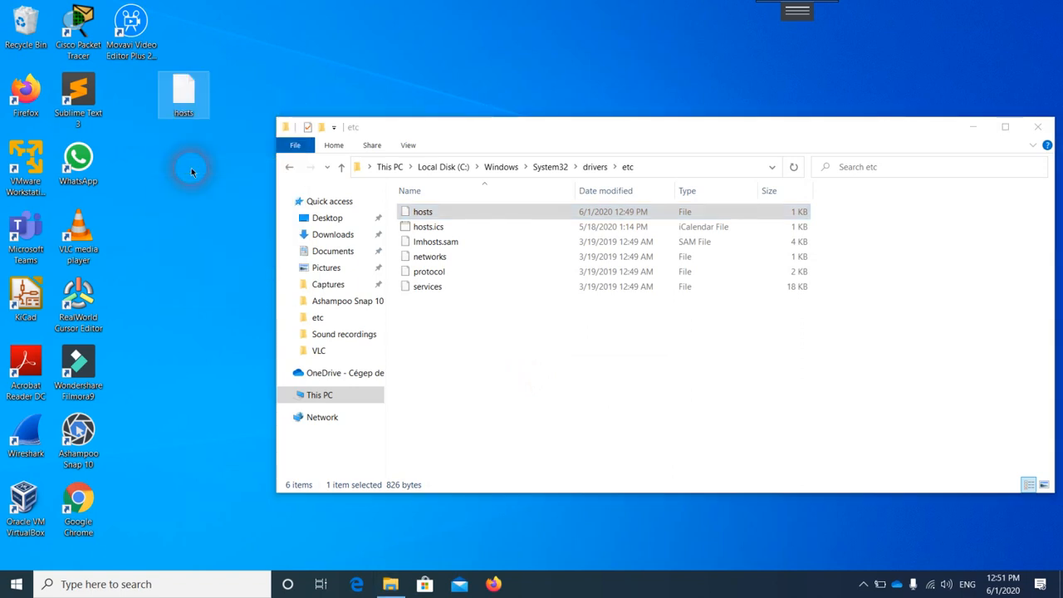
# - Open the desktop copy of the hosts file with Notepad and maximize its window
pyautogui.click(190, 90)
pyautogui.doubleClick(189, 90)
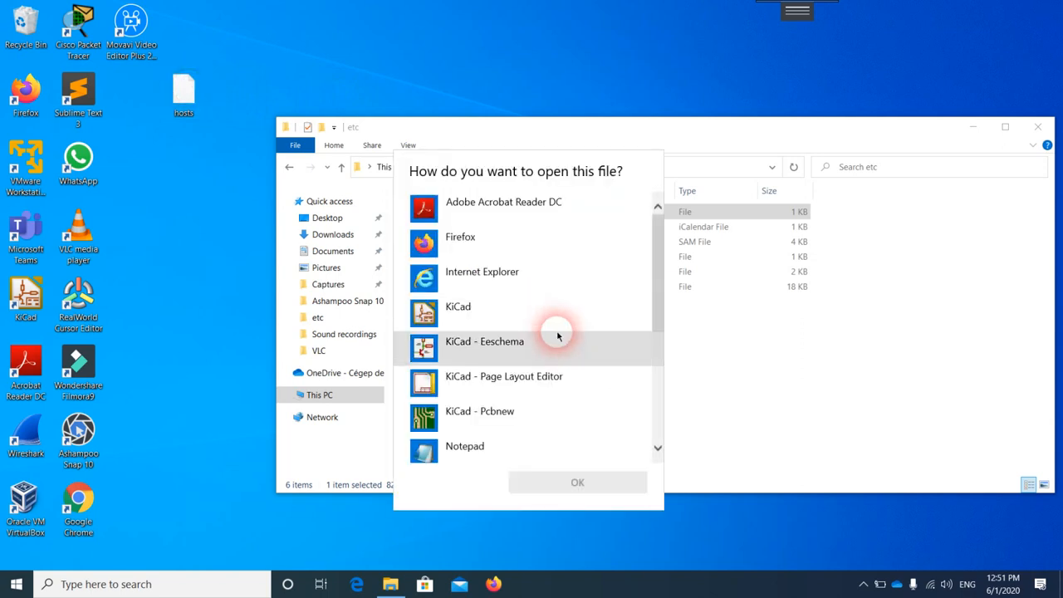
pyautogui.click(513, 452)
pyautogui.click(577, 482)
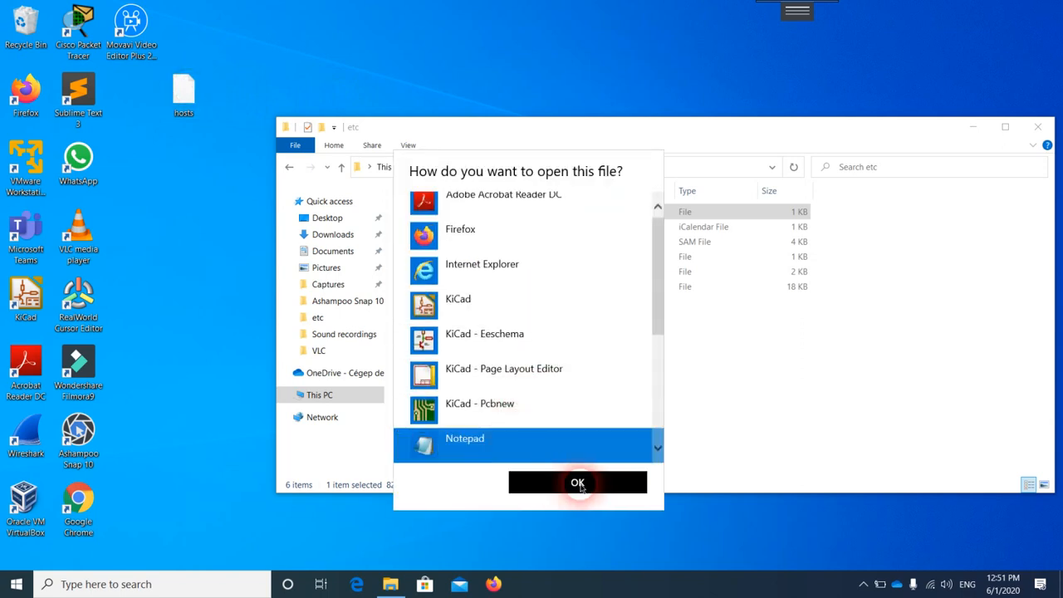
pyautogui.moveTo(911, 281); pyautogui.dragTo(918, 353)
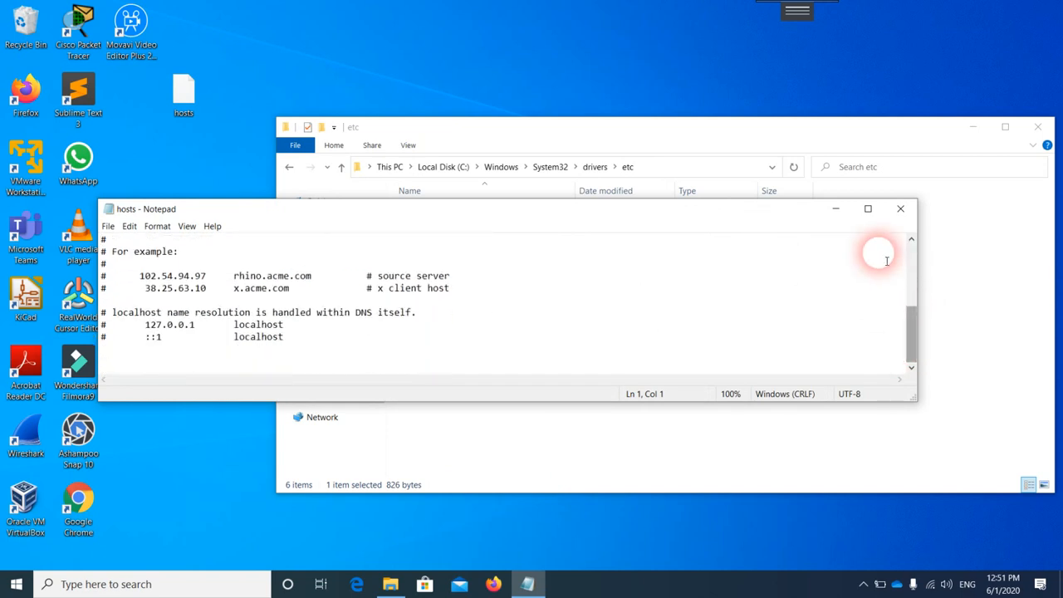
pyautogui.click(867, 211)
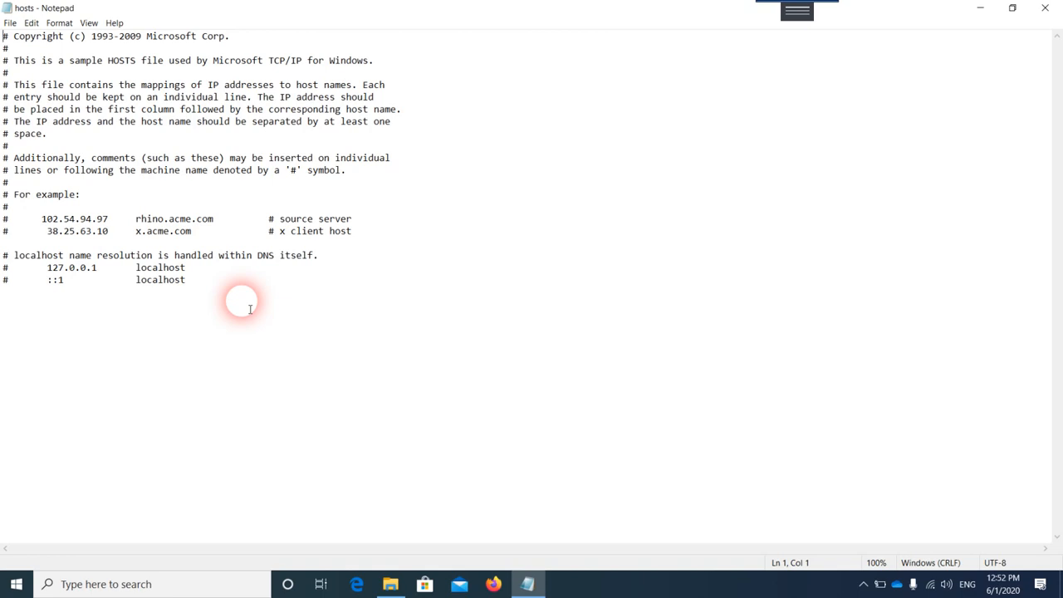
pyautogui.click(223, 288)
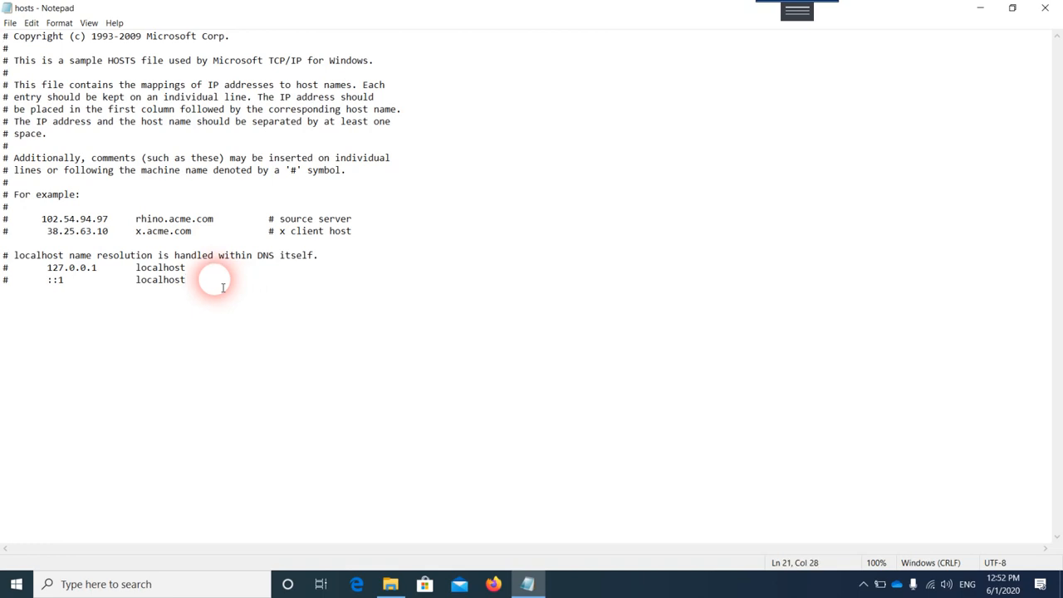
pyautogui.press('Return')
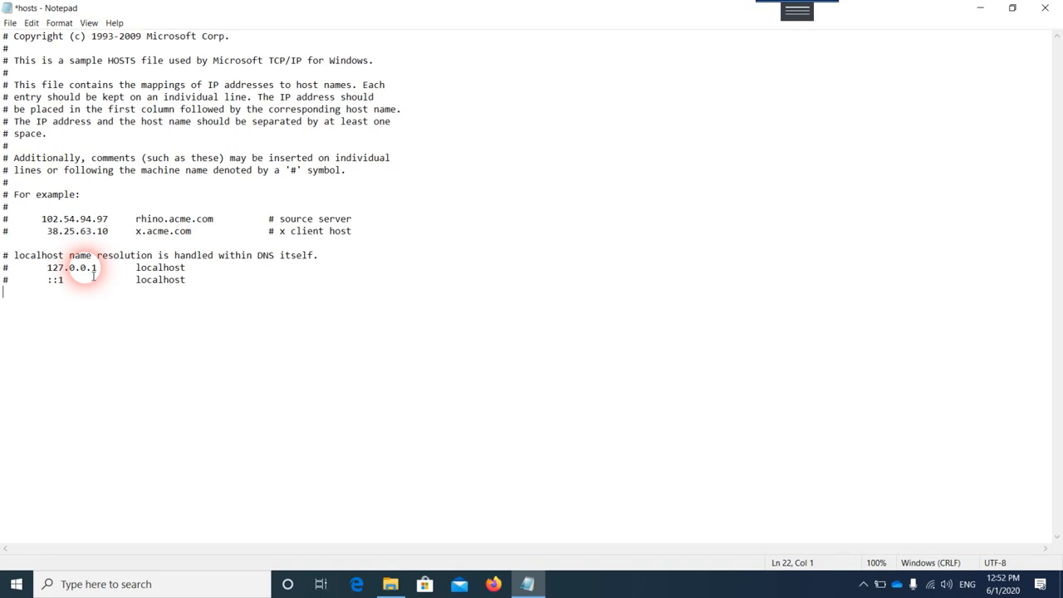
pyautogui.write('127')
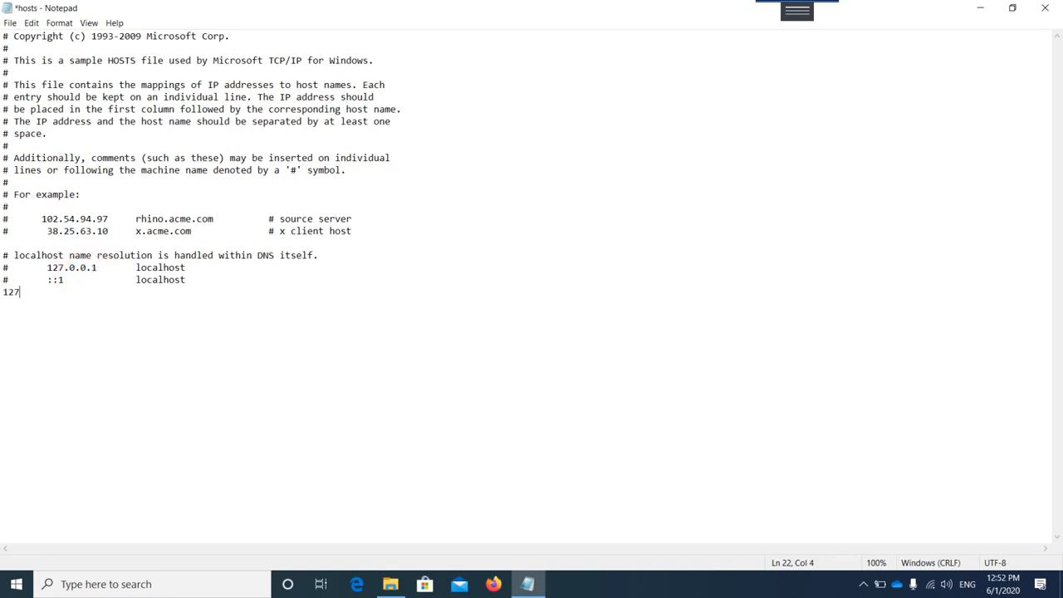
pyautogui.write('.0.0.1')
pyautogui.press('Tab')
pyautogui.write('www.youtube.com')
pyautogui.press('Return')
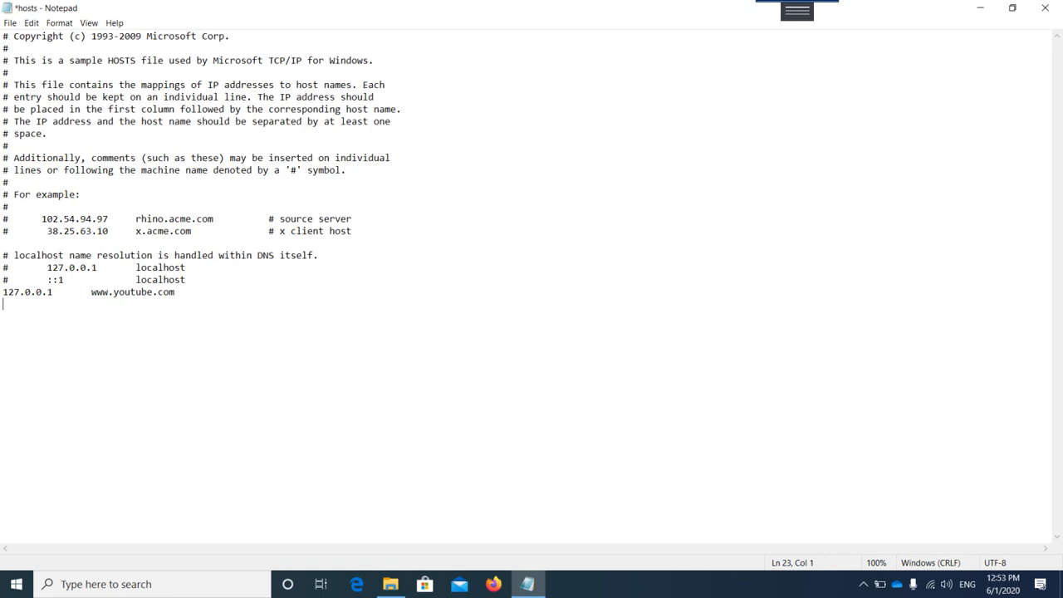
pyautogui.write('::1')
pyautogui.press('Tab')
pyautogui.write('www.youtube.com')
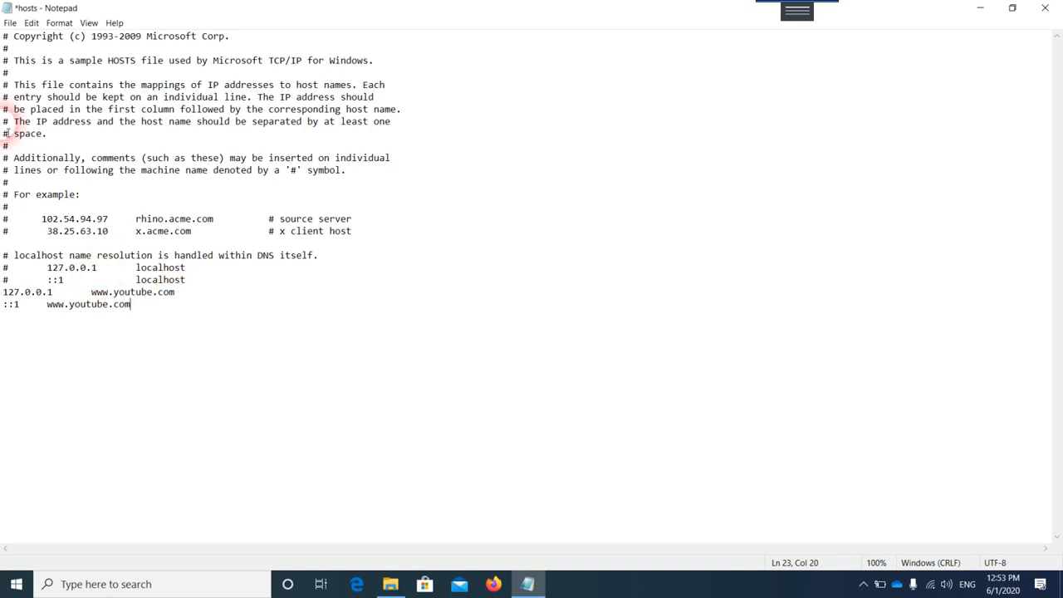
# - Save the edited hosts file and close Notepad
pyautogui.click(10, 23)
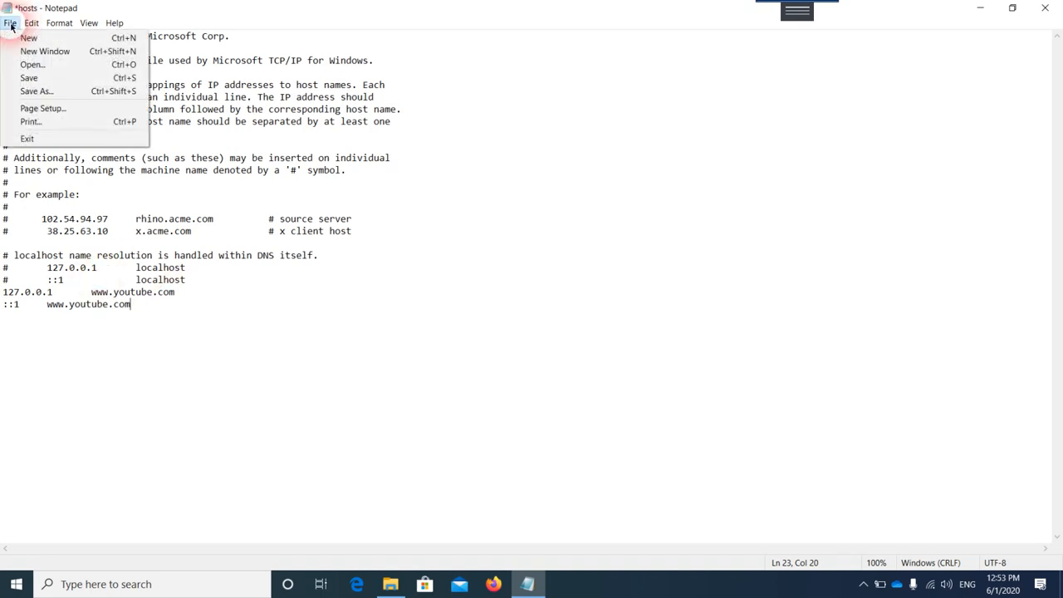
pyautogui.click(34, 78)
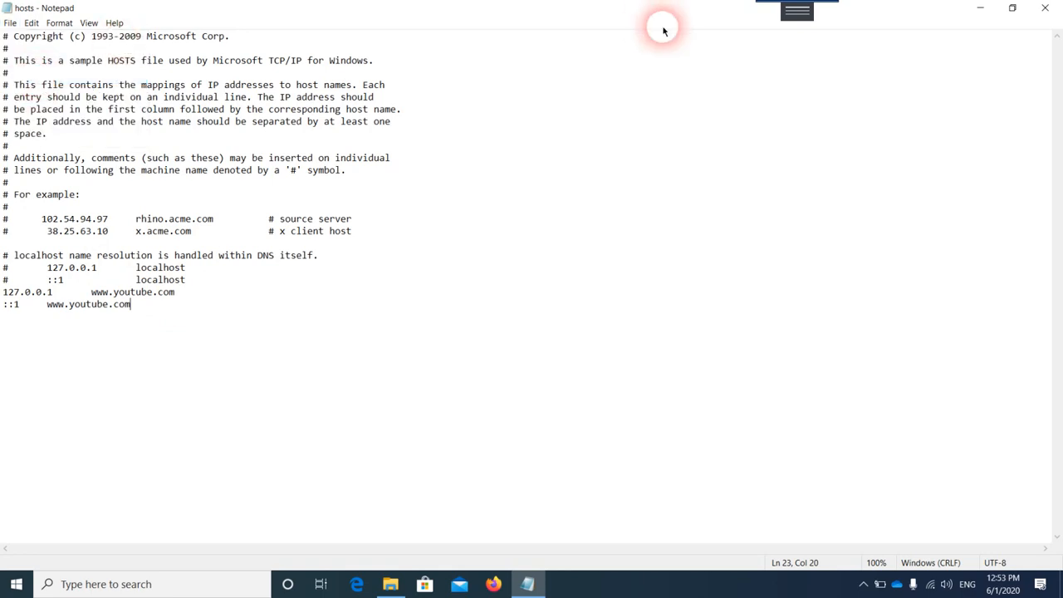
pyautogui.moveTo(639, 16); pyautogui.dragTo(570, 124)
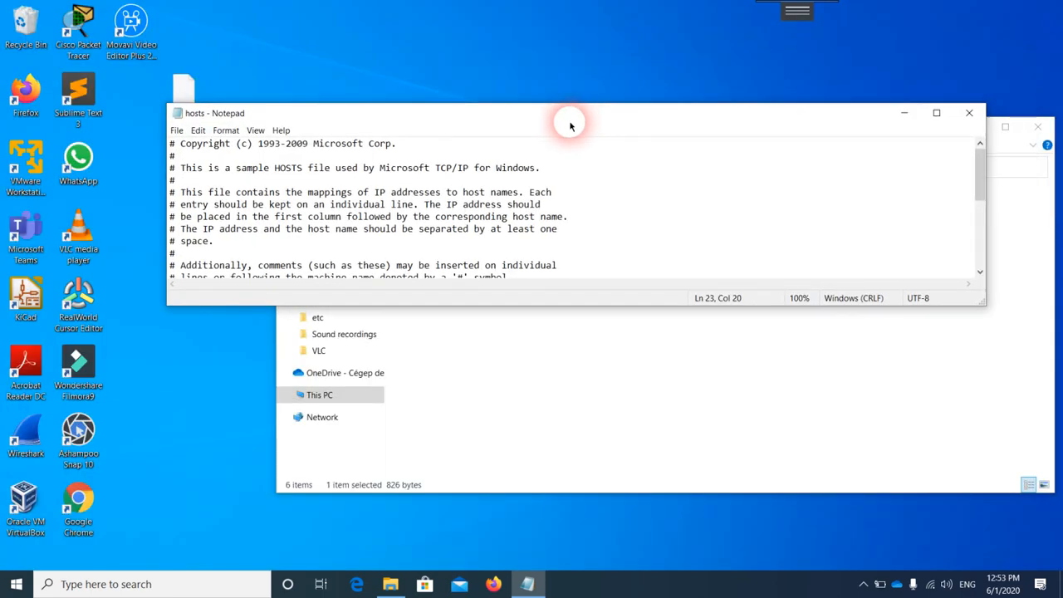
pyautogui.click(969, 111)
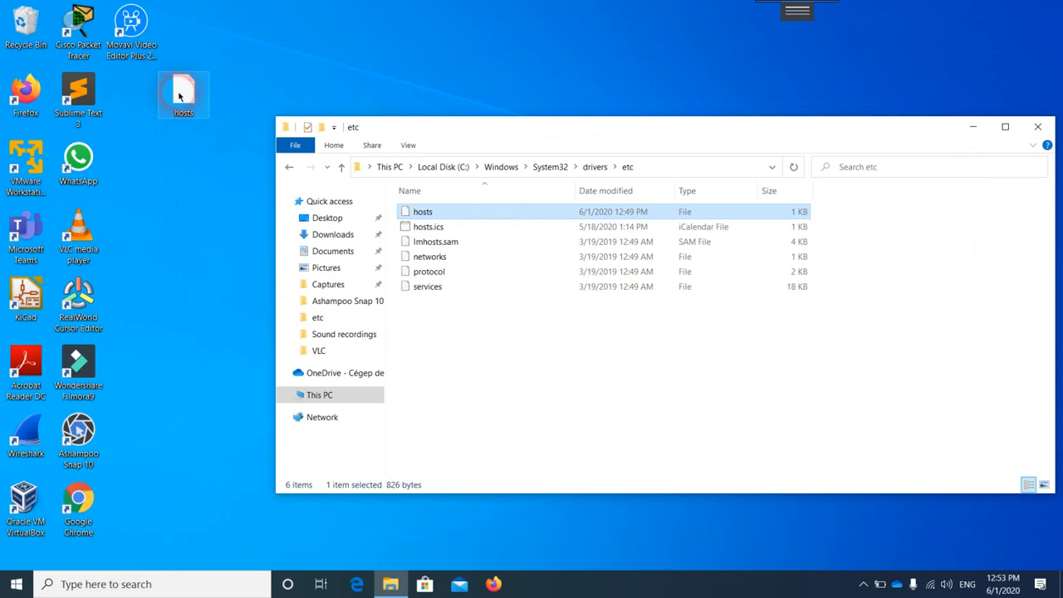
# - Move the desktop hosts file into the etc folder, replacing the existing file with administrator permission
pyautogui.moveTo(183, 93); pyautogui.dragTo(477, 326)
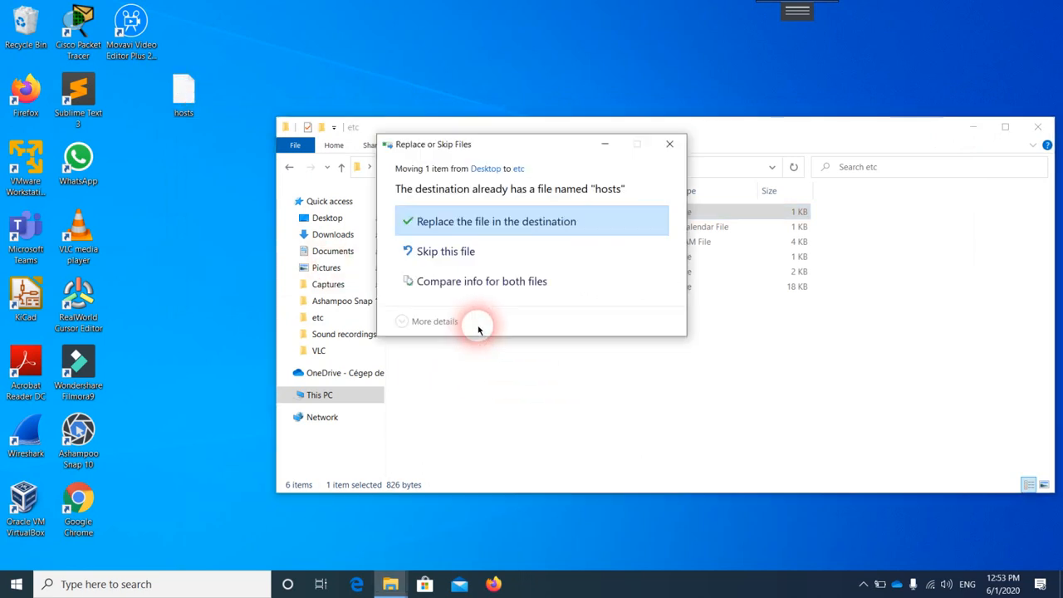
pyautogui.click(479, 222)
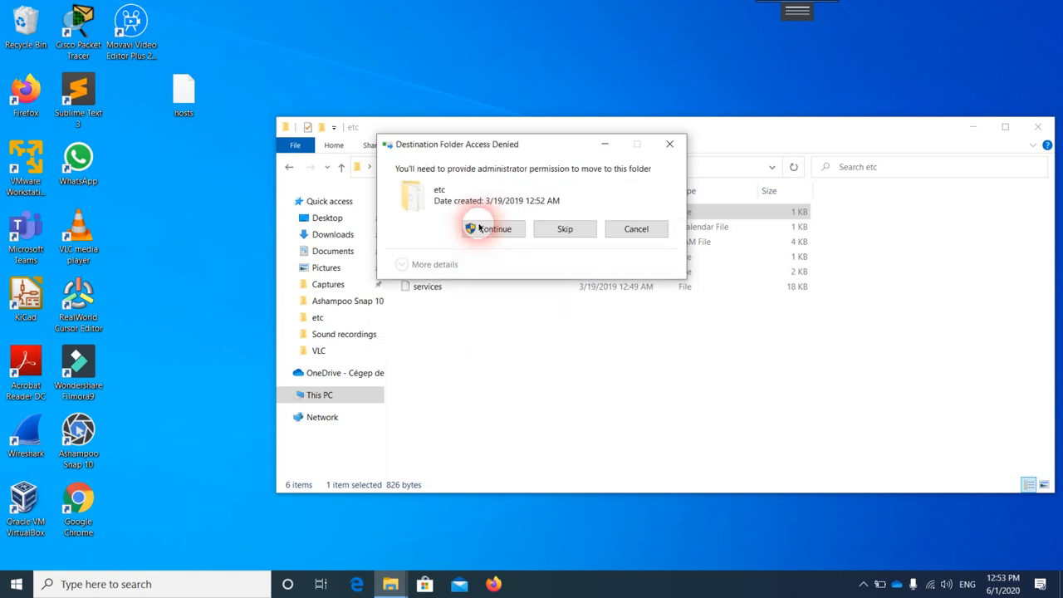
pyautogui.click(492, 230)
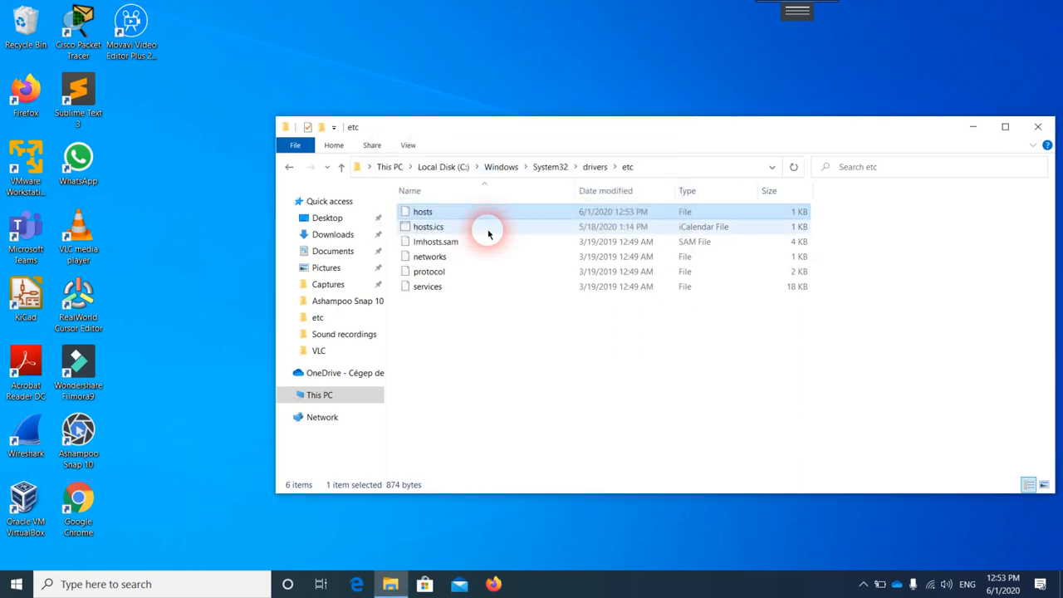
pyautogui.click(495, 585)
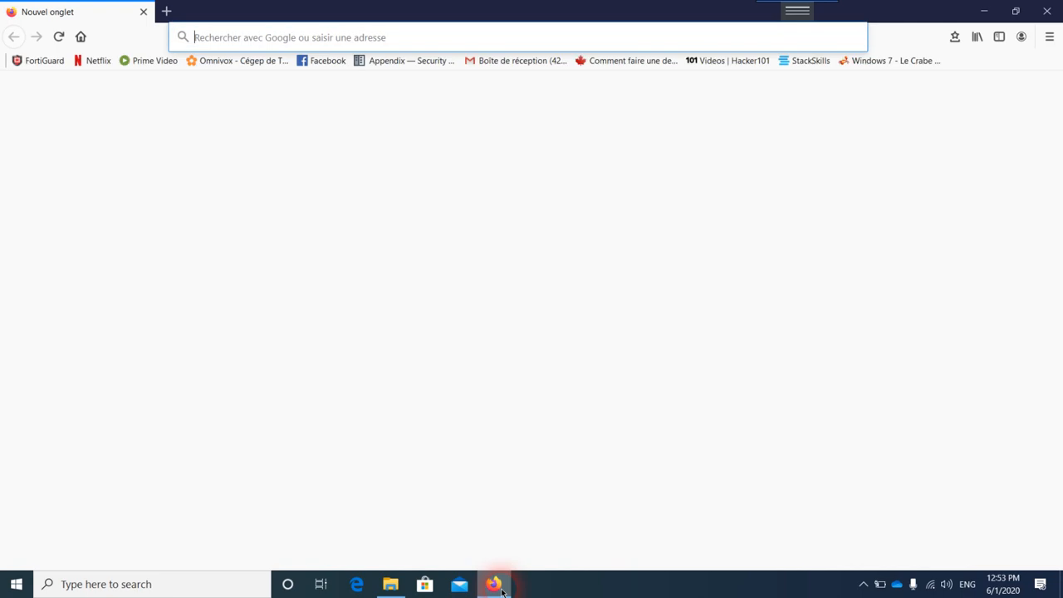
pyautogui.click(241, 42)
pyautogui.write('www.youtube.')
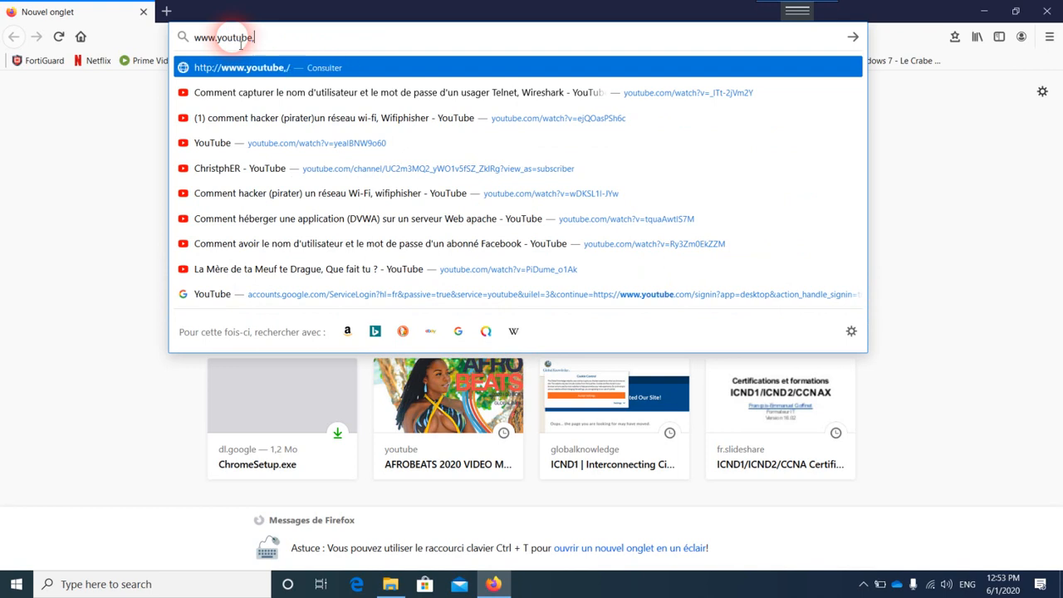
pyautogui.press('BackSpace')
pyautogui.write('.com')
pyautogui.press('BackSpace')
pyautogui.press('BackSpace')
pyautogui.press('BackSpace')
pyautogui.press('BackSpace')
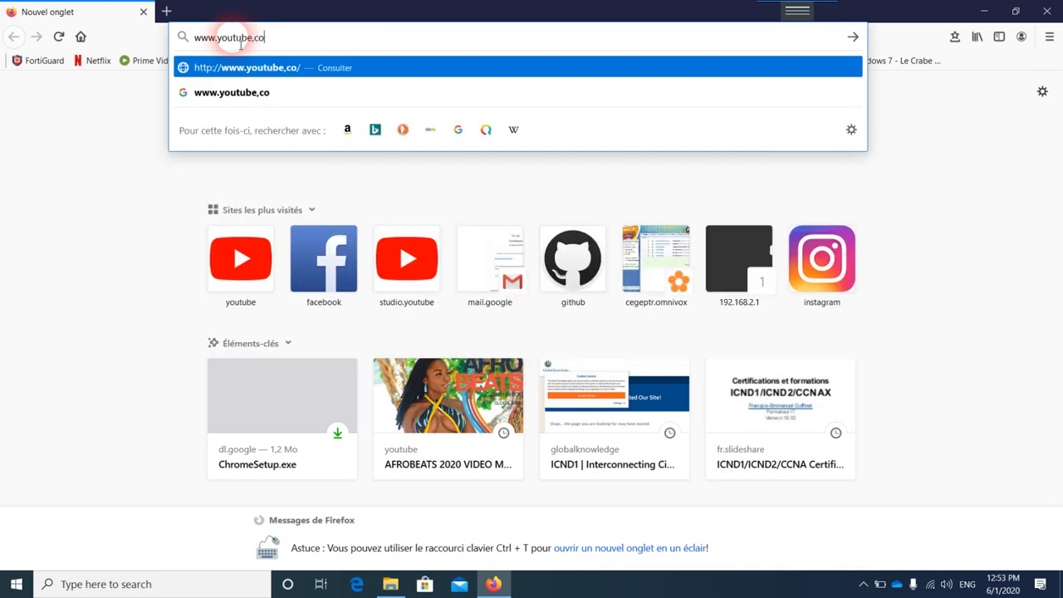
pyautogui.write('.com/')
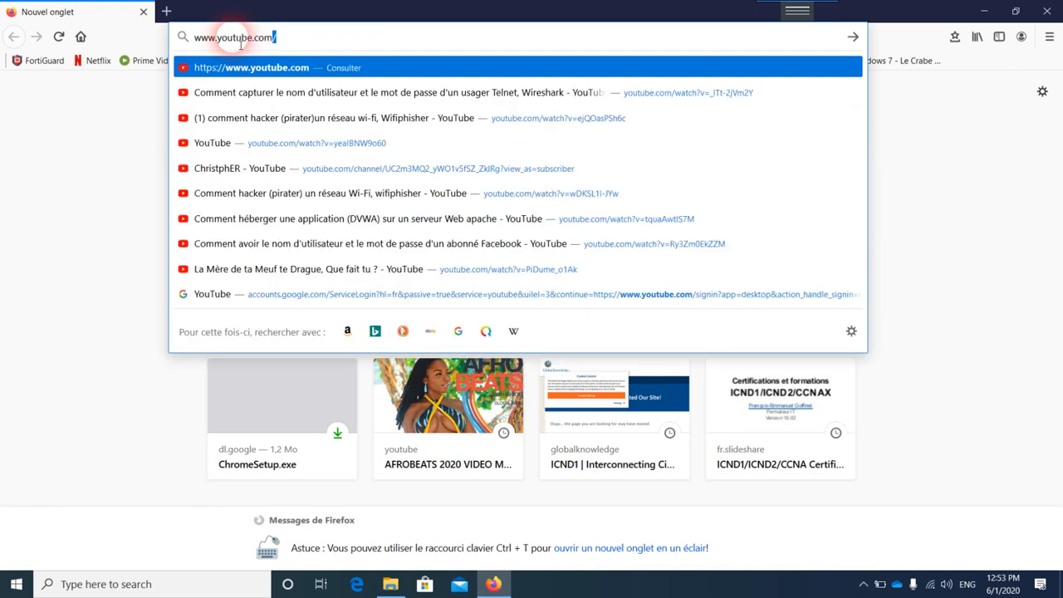
pyautogui.press('Return')
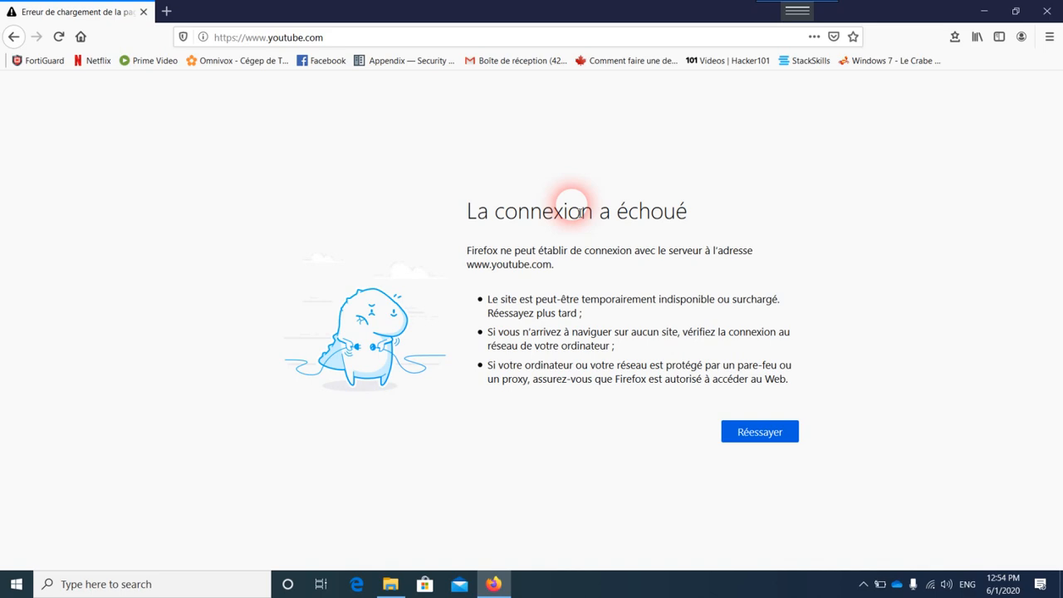
pyautogui.click(1049, 11)
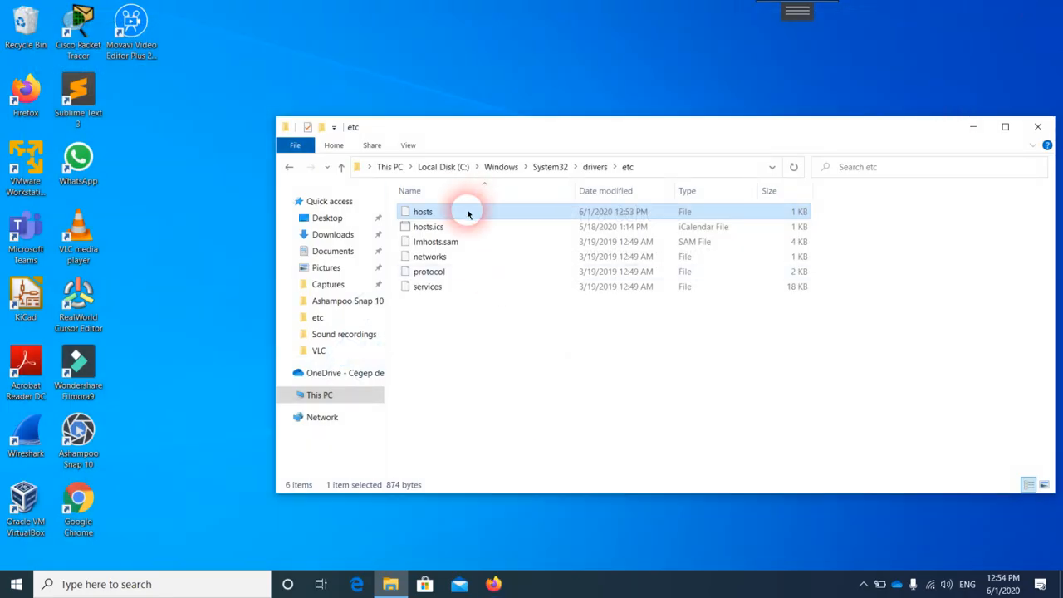
# - Copy the hosts file from the etc folder onto the desktop
pyautogui.rightClick(467, 214)
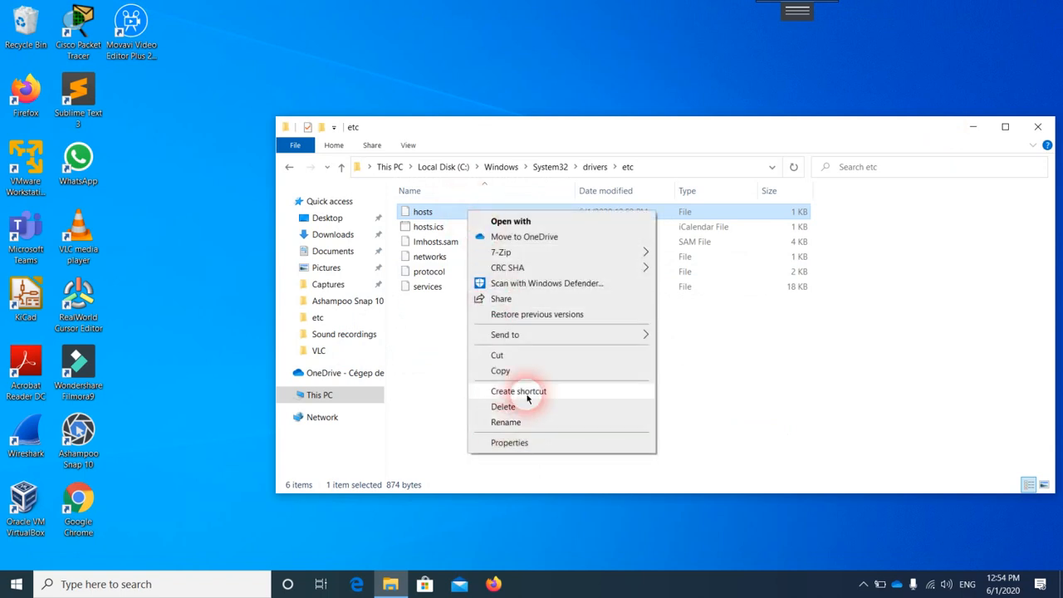
pyautogui.click(506, 372)
pyautogui.click(174, 92)
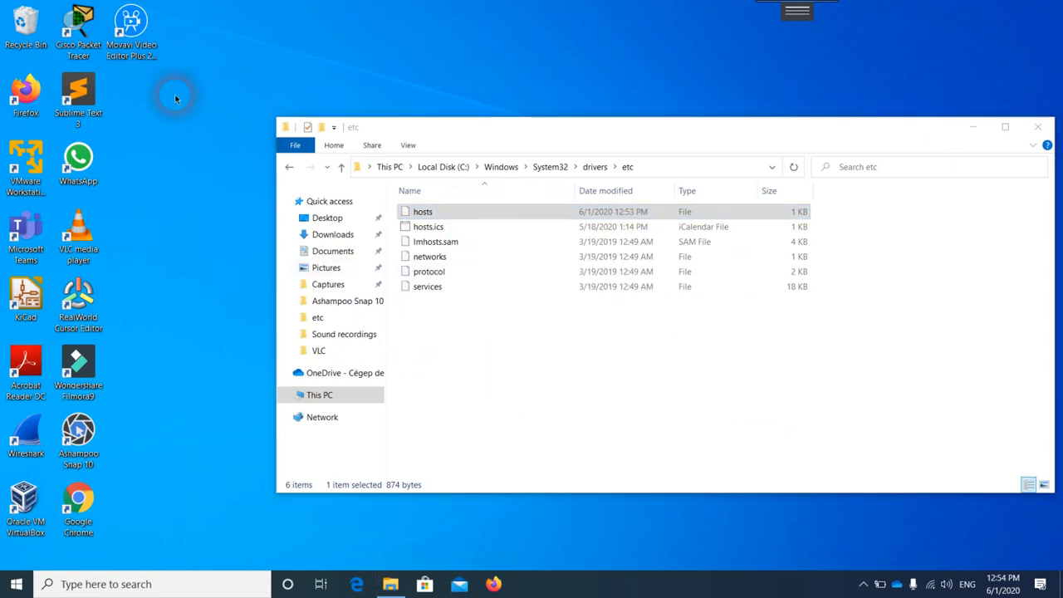
pyautogui.rightClick(174, 95)
pyautogui.click(207, 157)
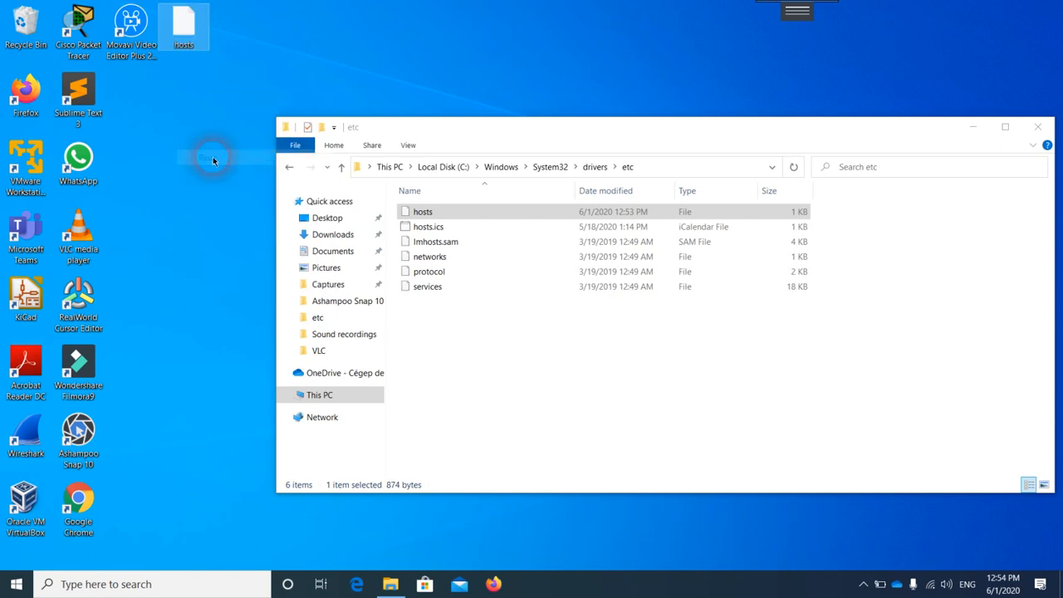
# - Open the desktop copy of the hosts file in Notepad and maximize its window
pyautogui.doubleClick(182, 25)
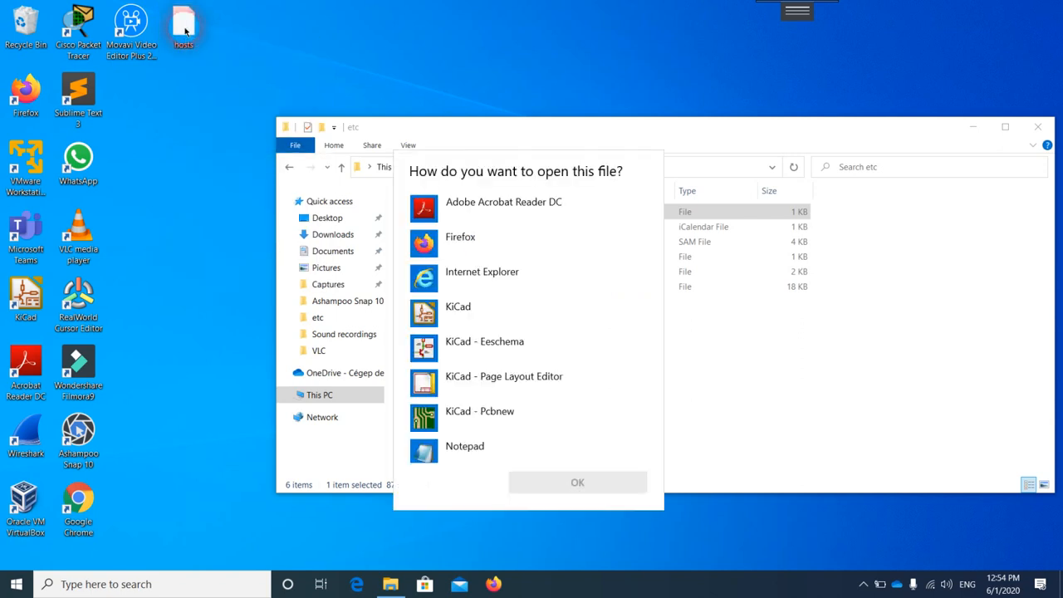
pyautogui.click(532, 452)
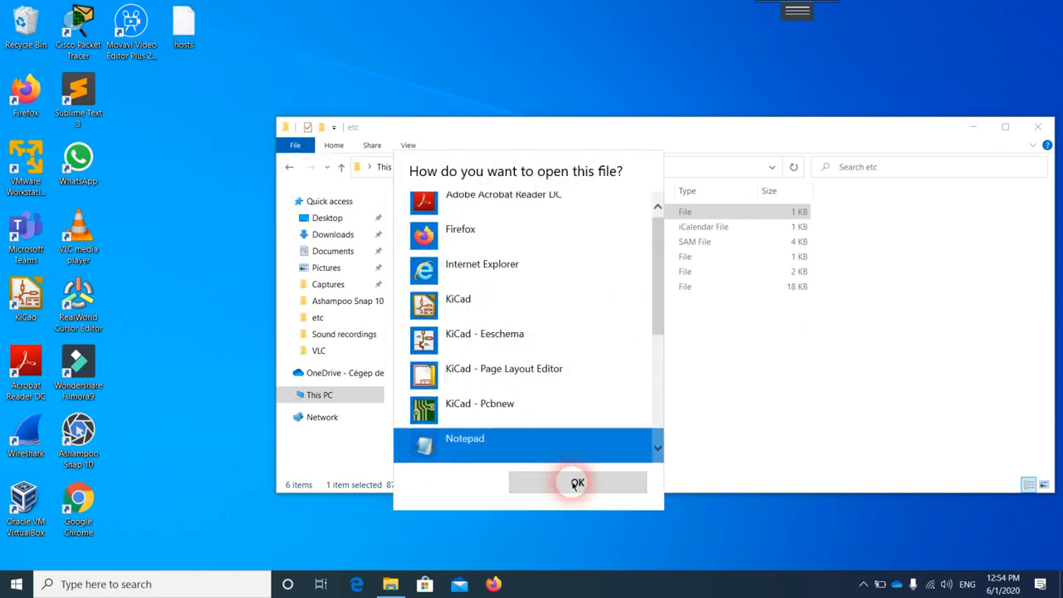
pyautogui.click(571, 483)
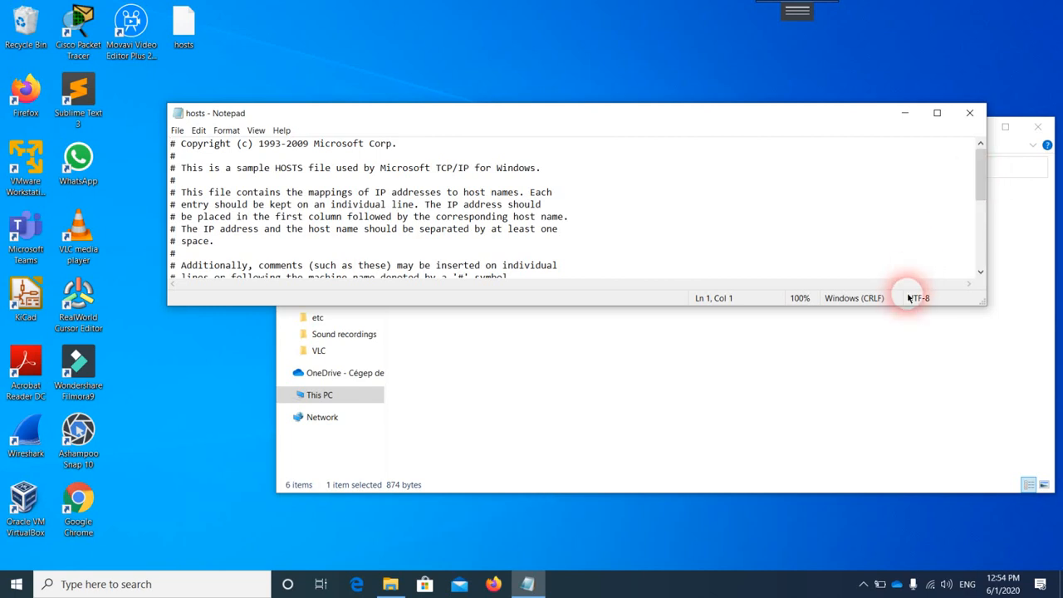
pyautogui.click(938, 113)
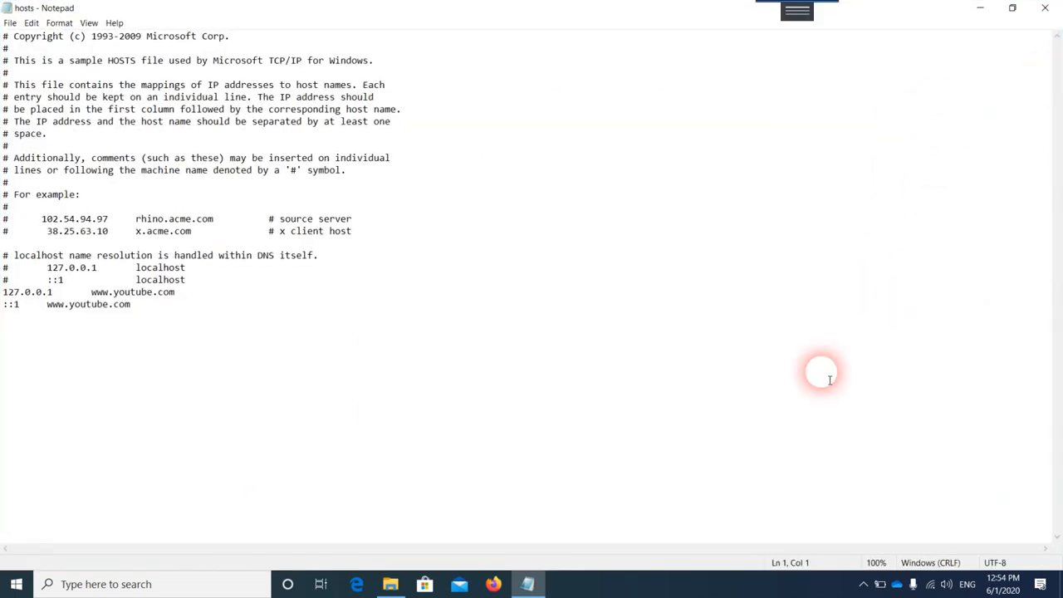
pyautogui.moveTo(137, 306); pyautogui.dragTo(7, 297)
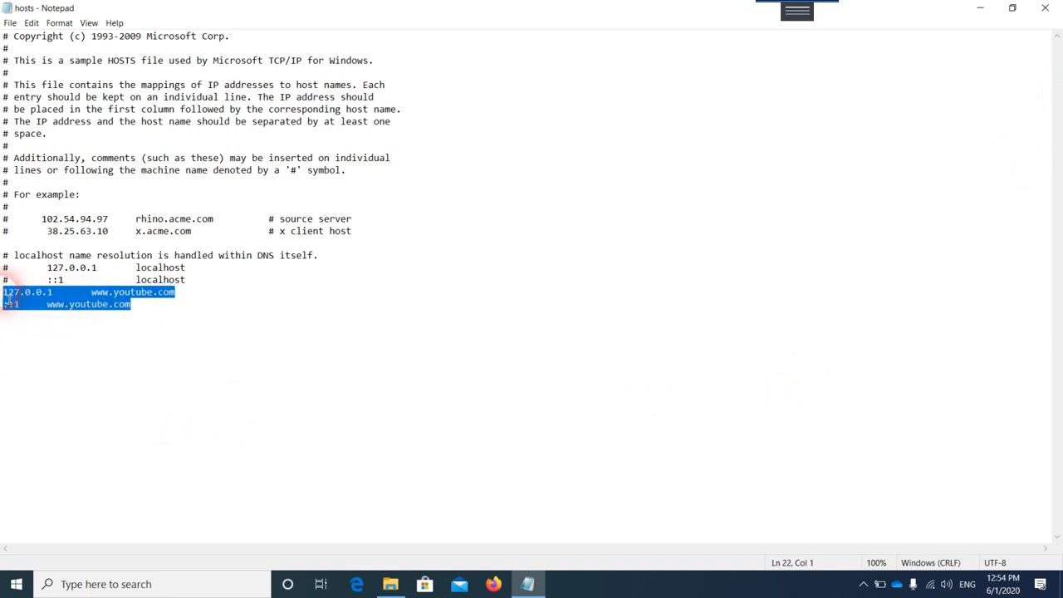
pyautogui.click(8, 299)
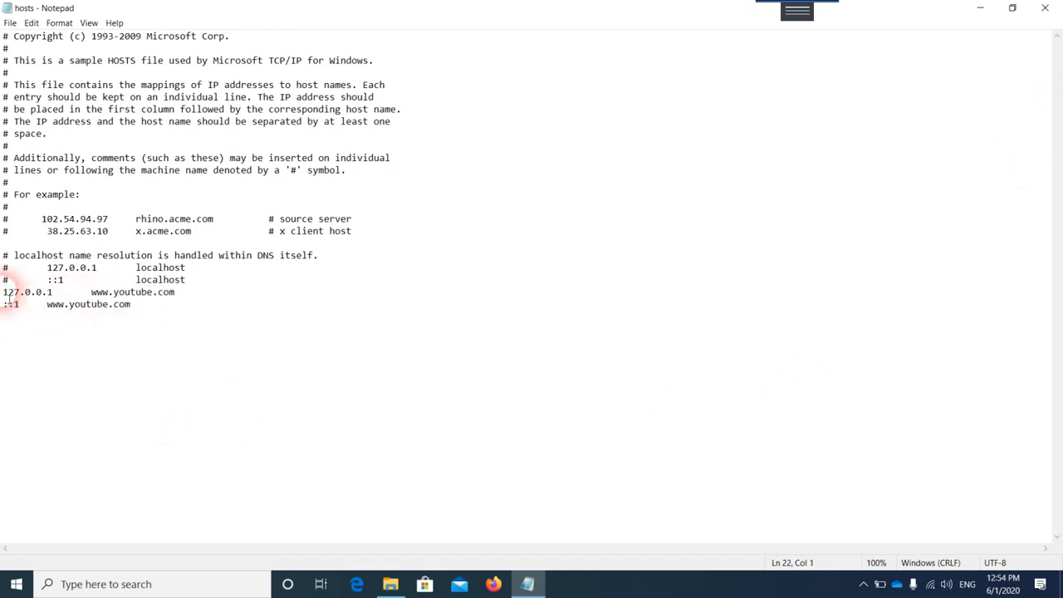
pyautogui.write('#')
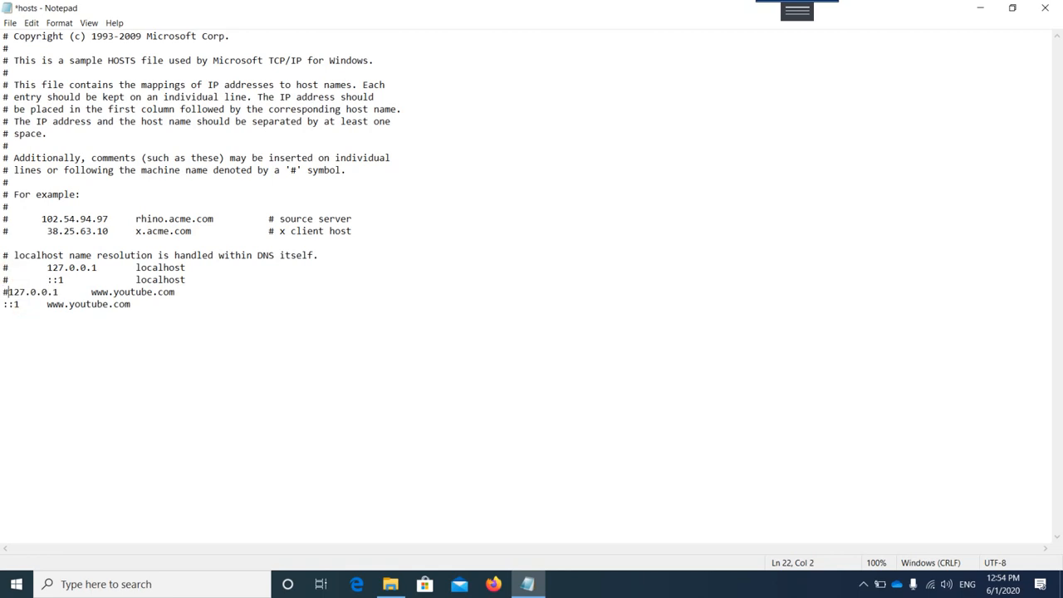
pyautogui.click(9, 304)
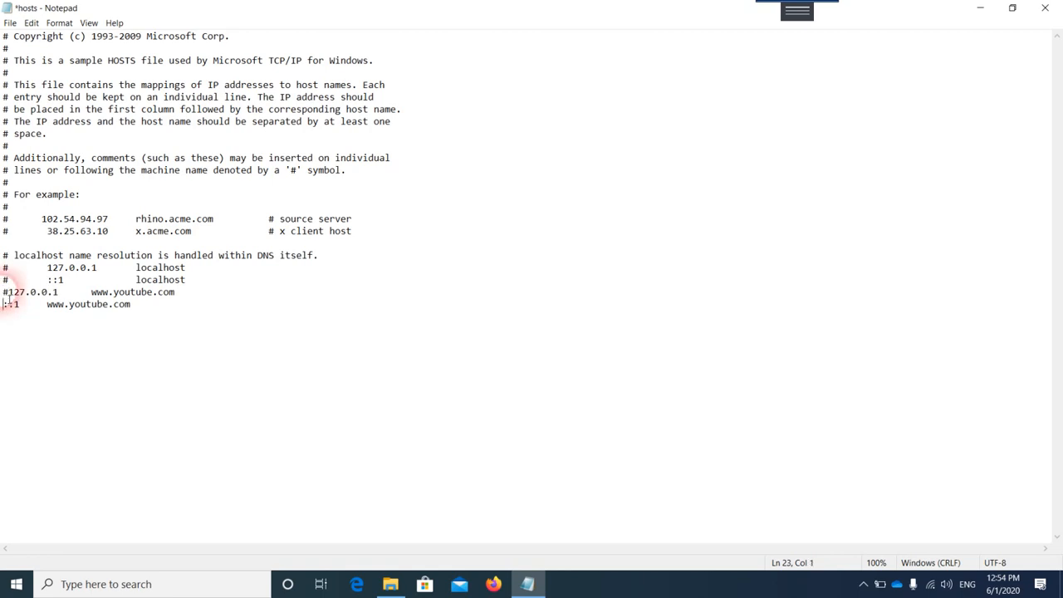
pyautogui.write('#')
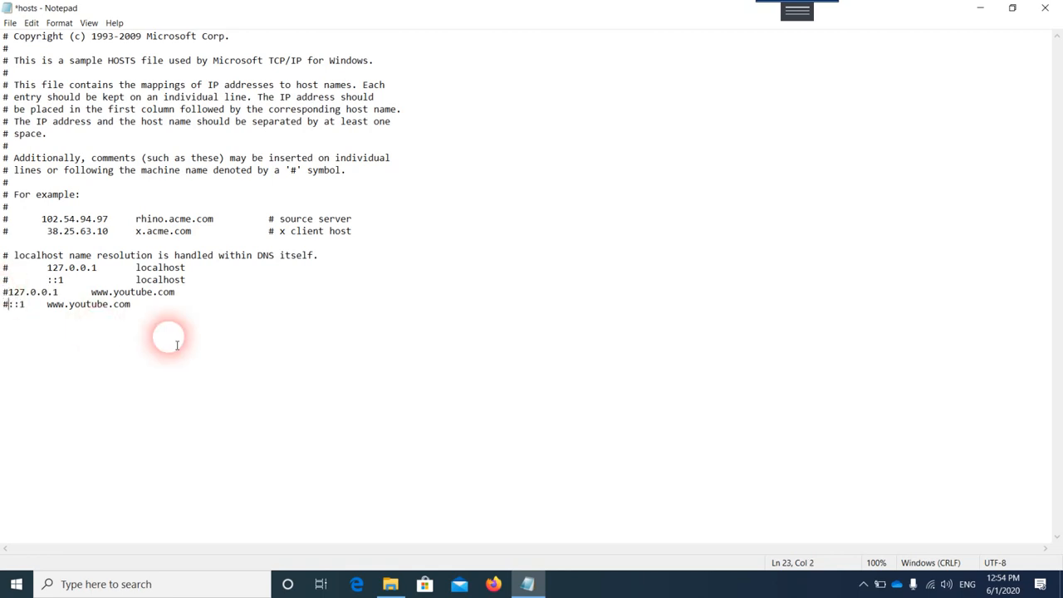
# - Save the hosts file with the commented-out entries and close Notepad
pyautogui.click(10, 23)
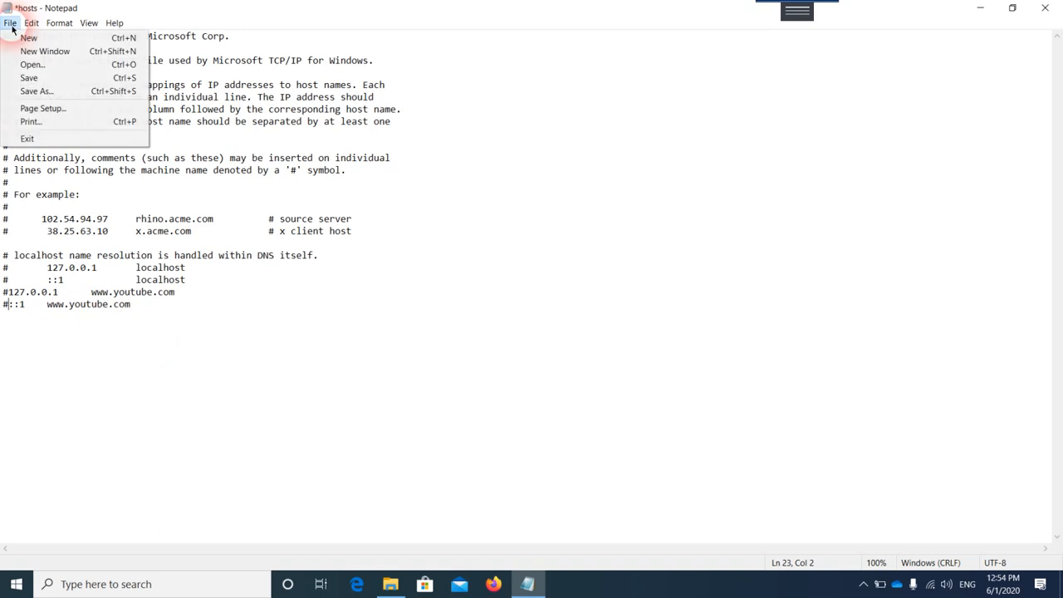
pyautogui.click(30, 77)
pyautogui.click(1049, 10)
# - Move the desktop hosts file into the etc folder, replacing the existing one and granting administrator permission
pyautogui.click(466, 211)
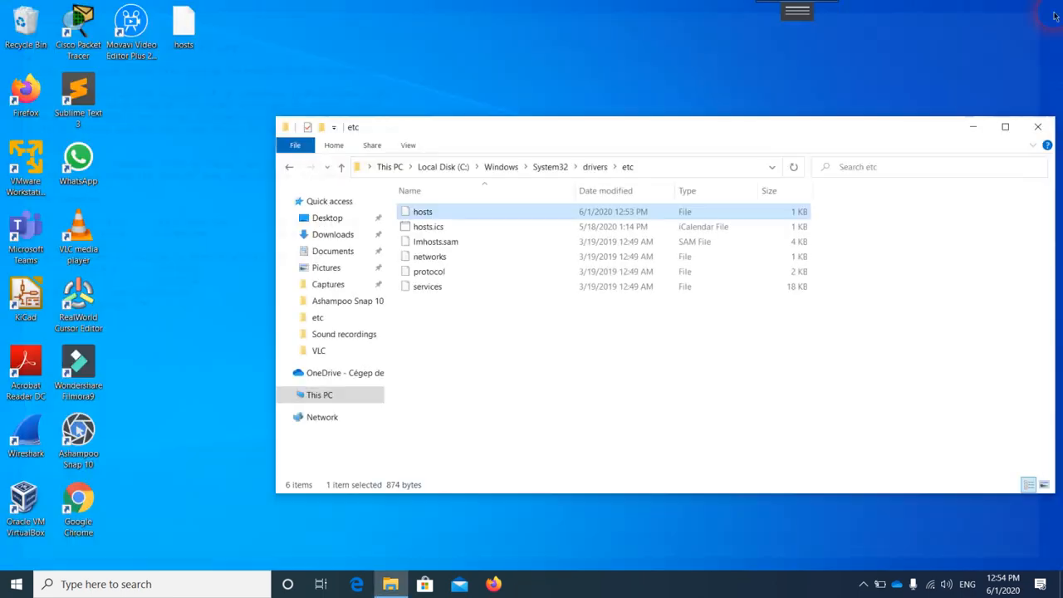
pyautogui.click(182, 24)
pyautogui.moveTo(183, 25); pyautogui.dragTo(506, 356)
pyautogui.click(486, 226)
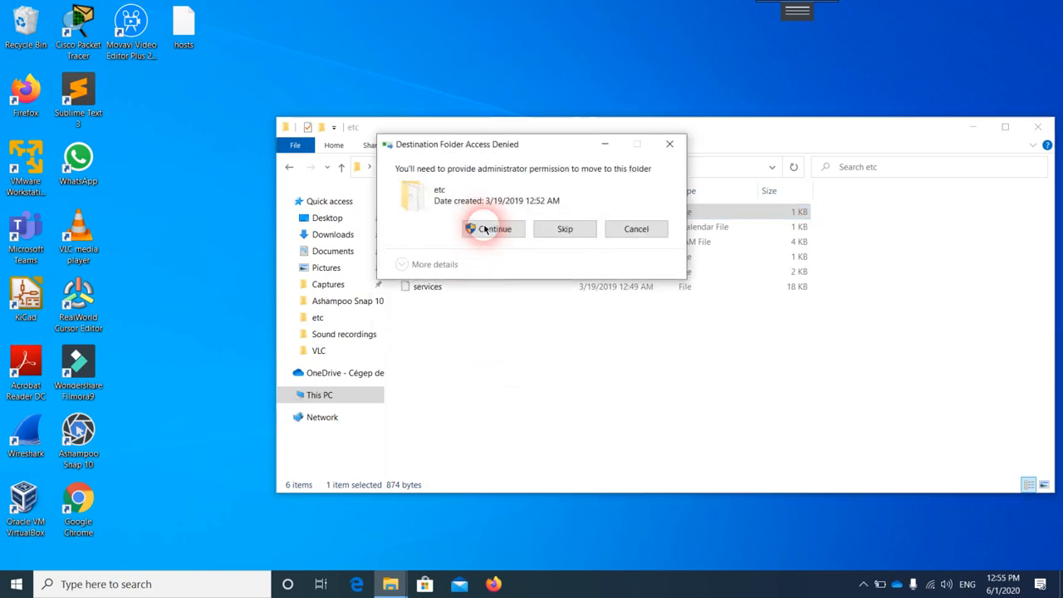
pyautogui.click(489, 229)
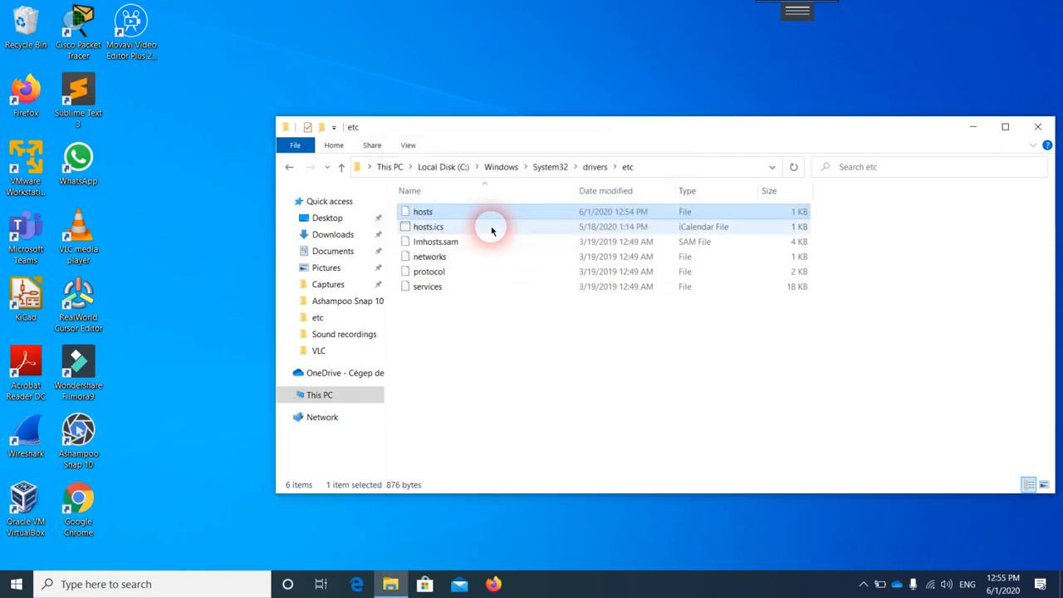
pyautogui.click(494, 584)
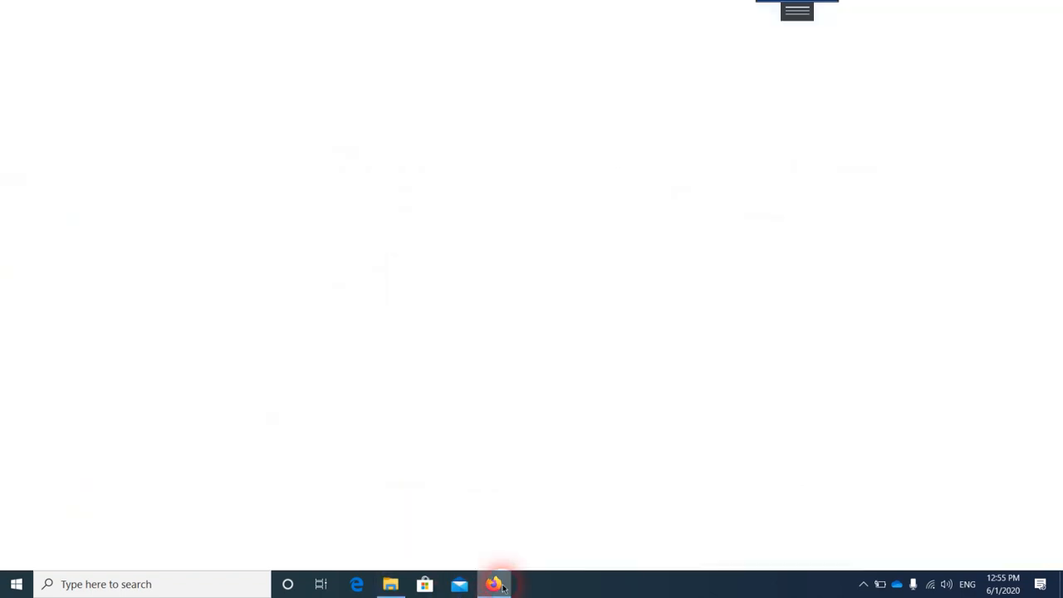
pyautogui.click(300, 42)
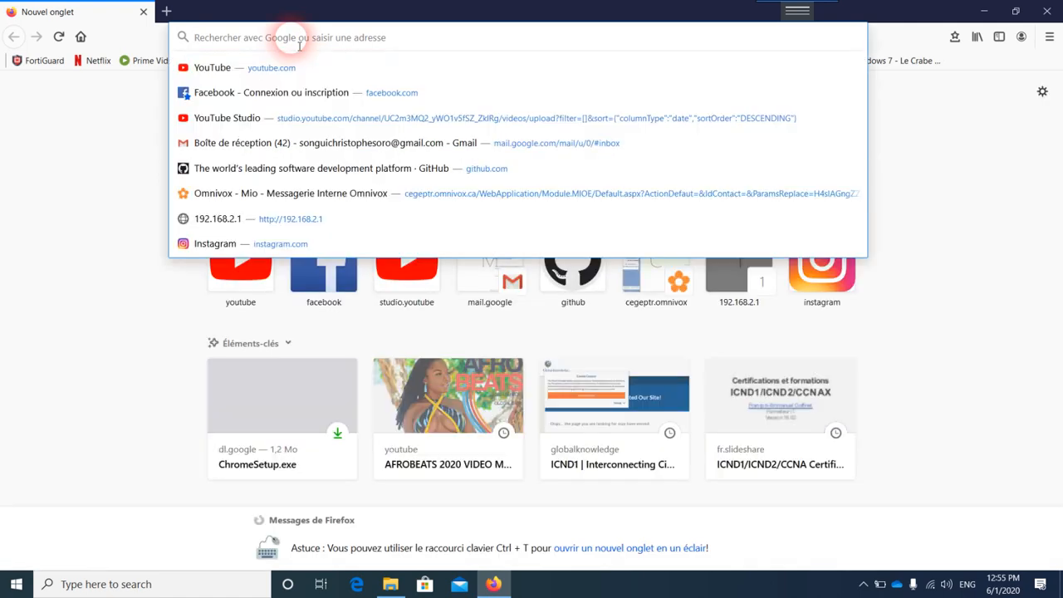
pyautogui.write('www.youtub')
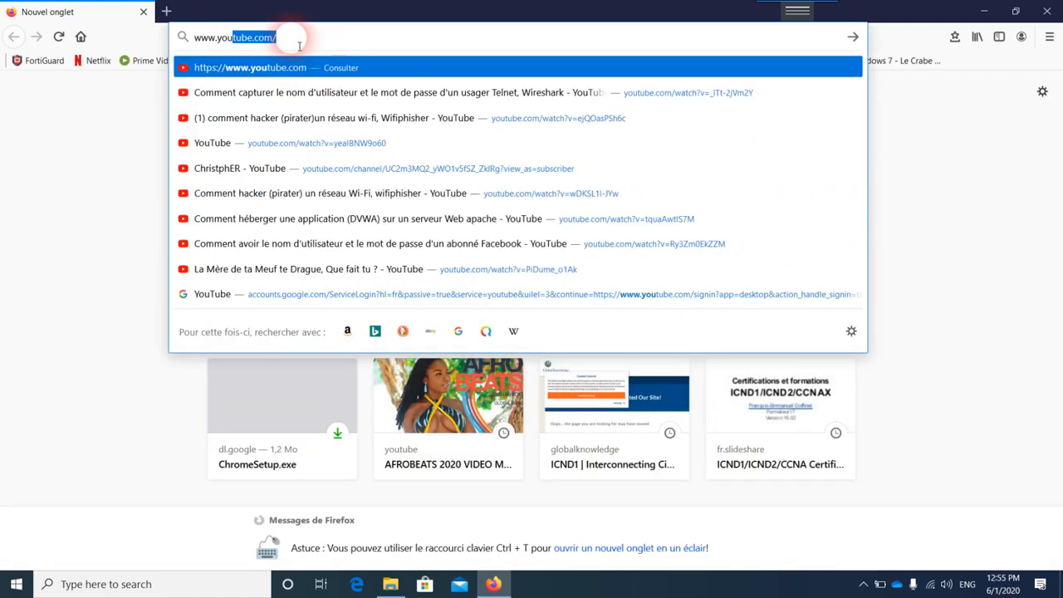
pyautogui.write('e.com')
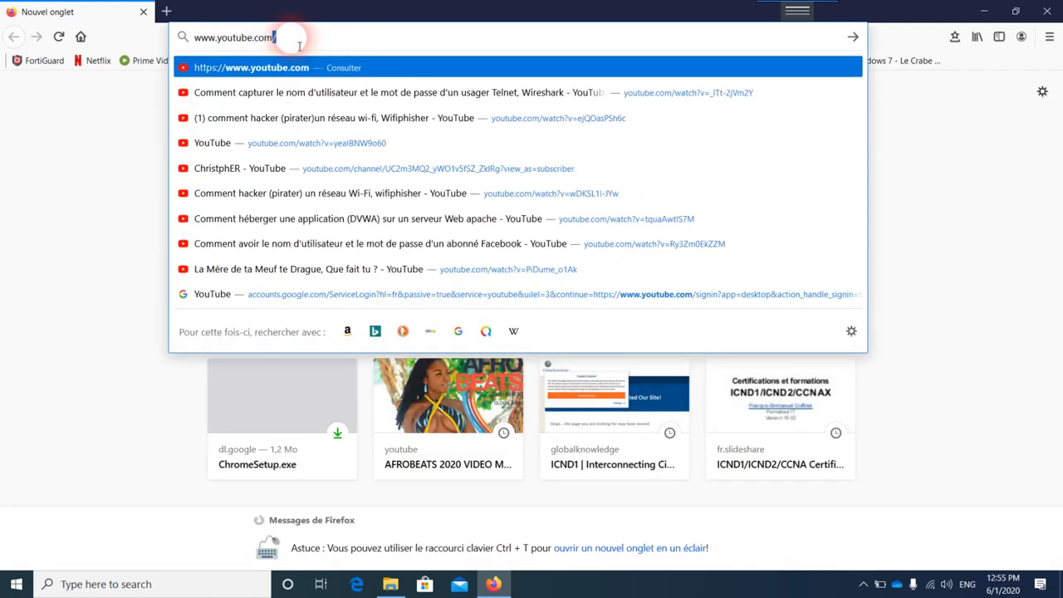
pyautogui.press('Return')
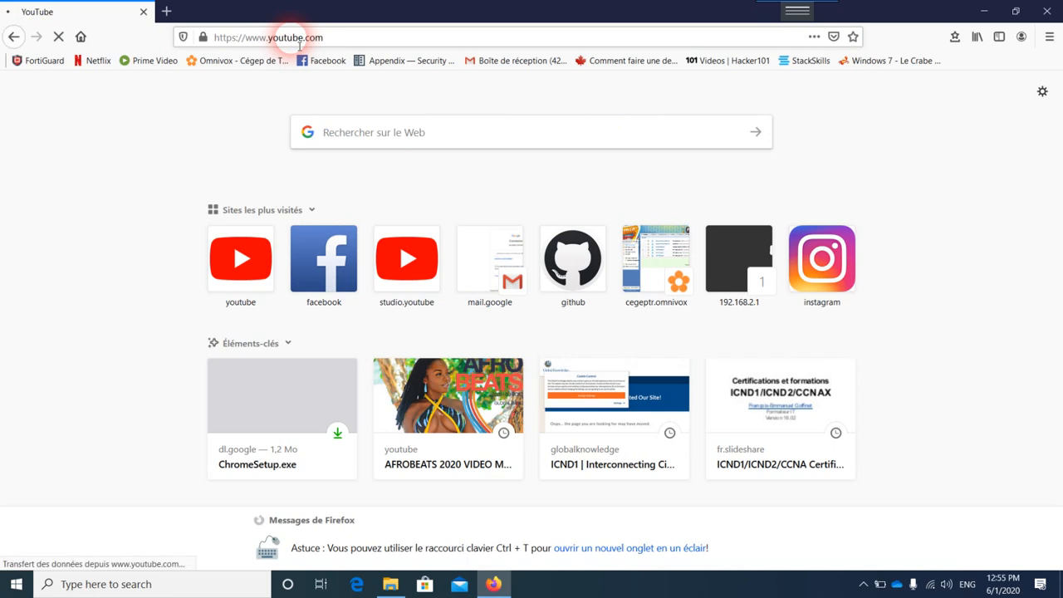